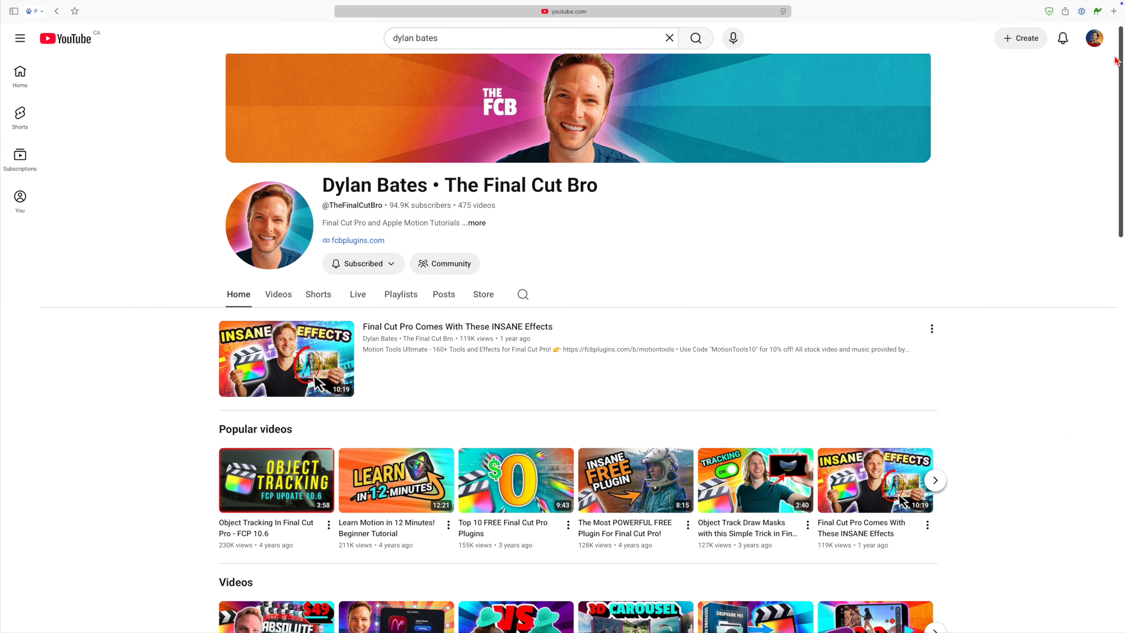
pyautogui.scroll(-2, 575, 310)
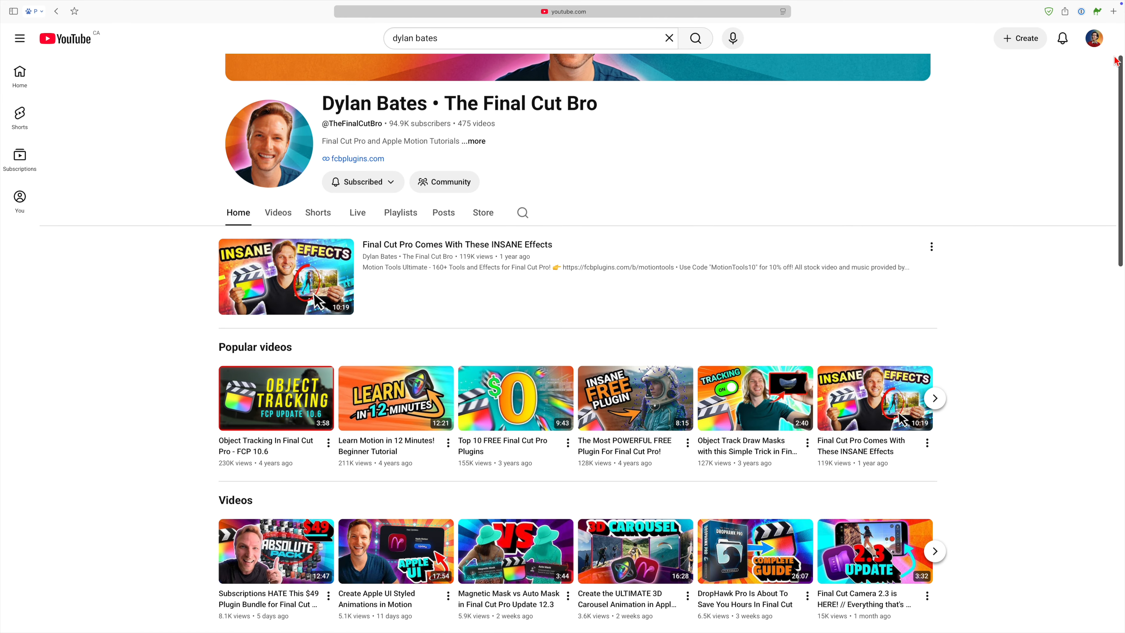
pyautogui.scroll(-3, 1115, 61)
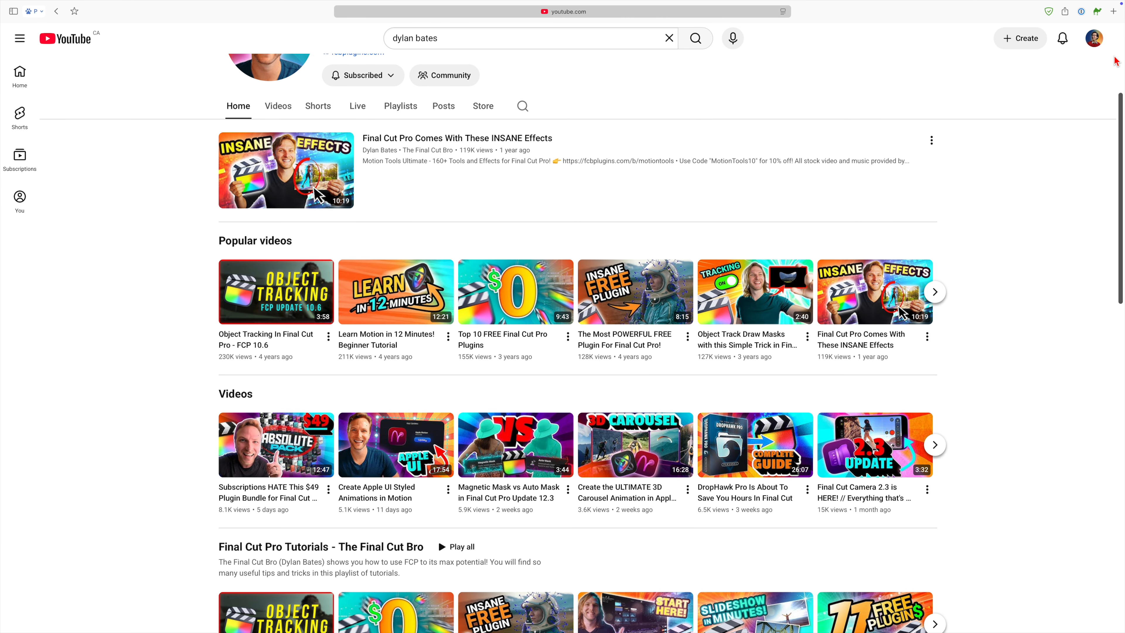
pyautogui.scroll(-2, 1115, 61)
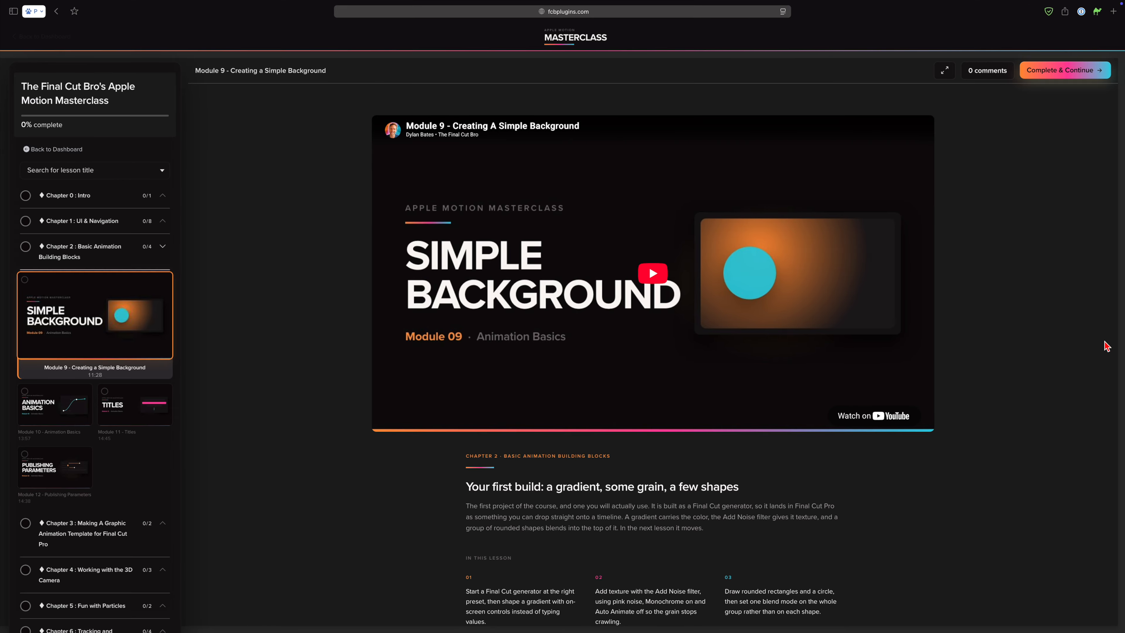
pyautogui.scroll(-2, 1106, 346)
pyautogui.scroll(-3, 1106, 345)
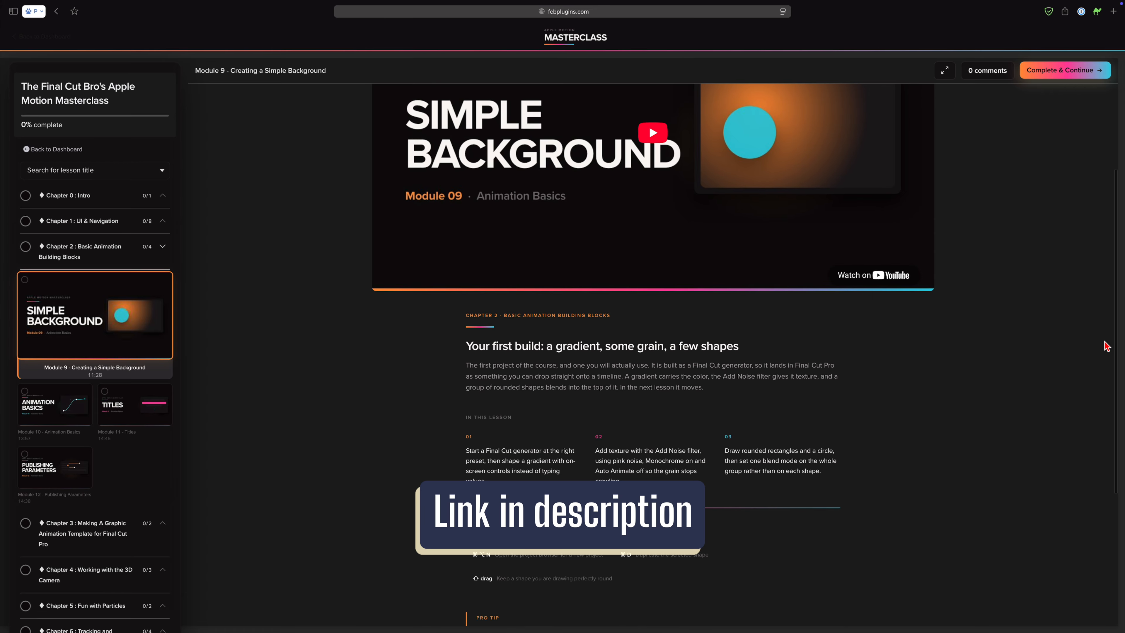
pyautogui.scroll(-3, 1106, 346)
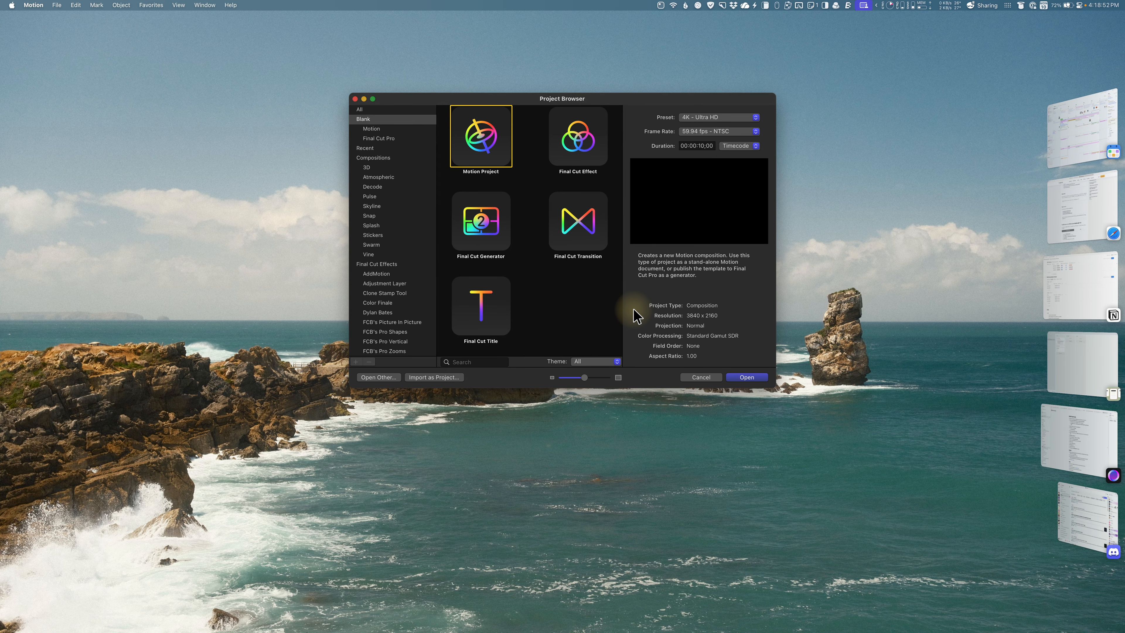
# Step: Create a new Final Cut Title project and delete its default group containing the placeholder text
pyautogui.click(491, 311)
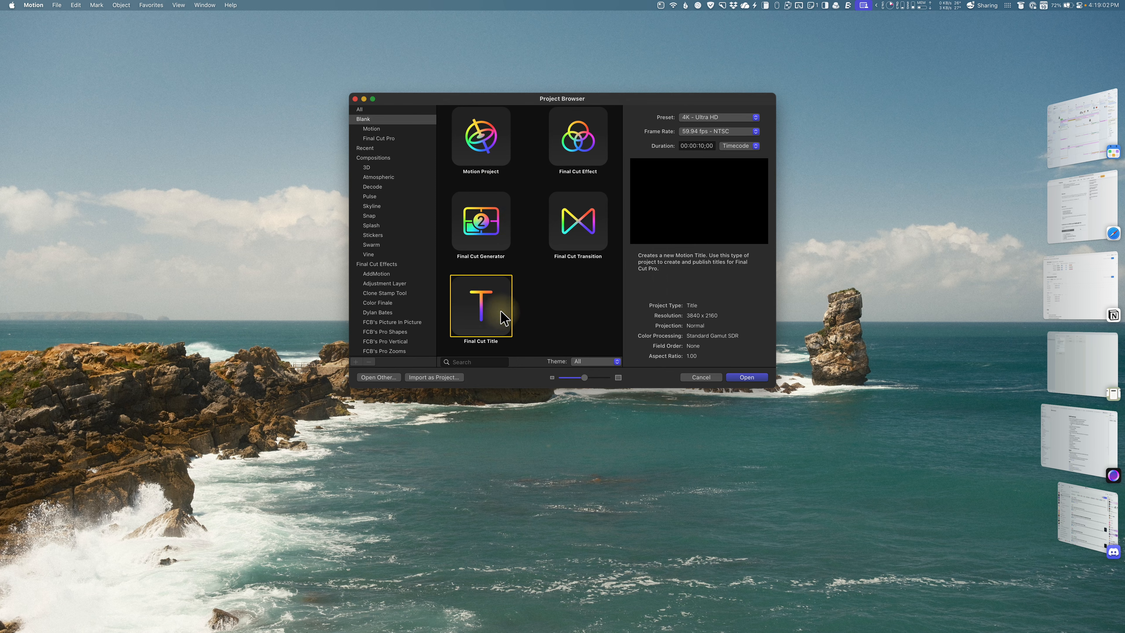
pyautogui.doubleClick(490, 306)
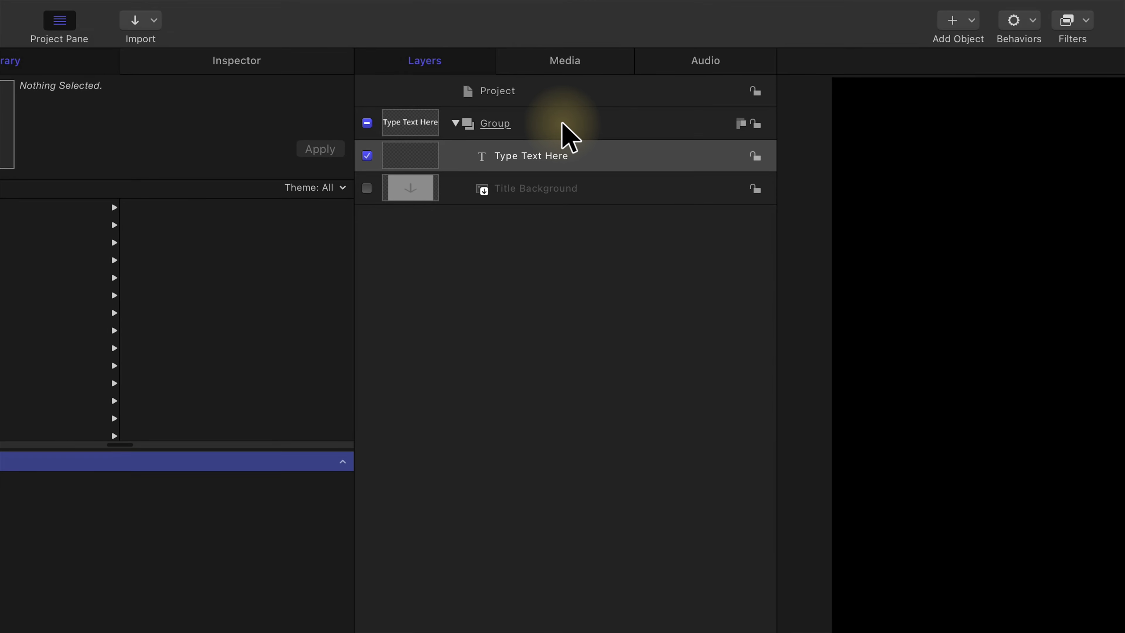
pyautogui.click(562, 125)
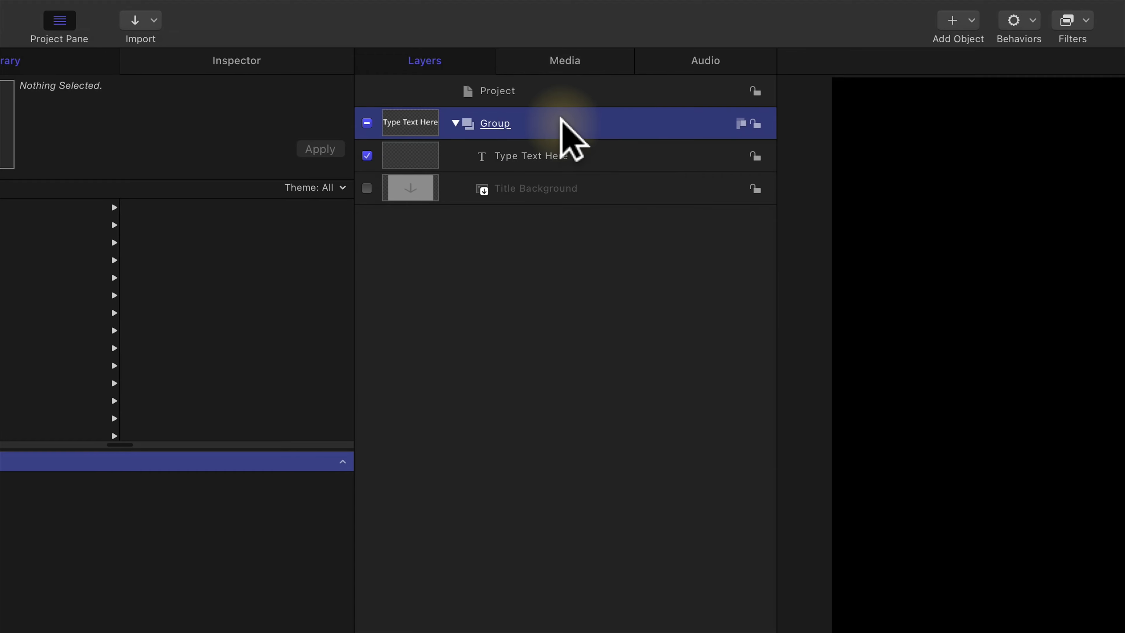
pyautogui.press('Delete')
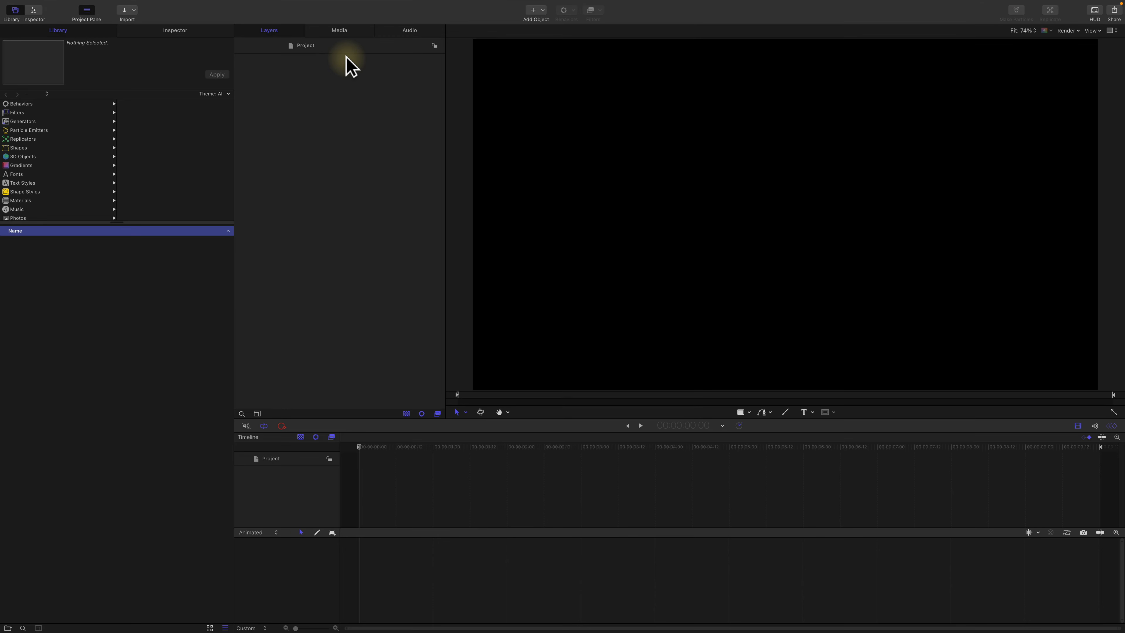
# Step: Draw a tall, narrow rectangle and place it at mid-height, left of the canvas centre
pyautogui.click(740, 412)
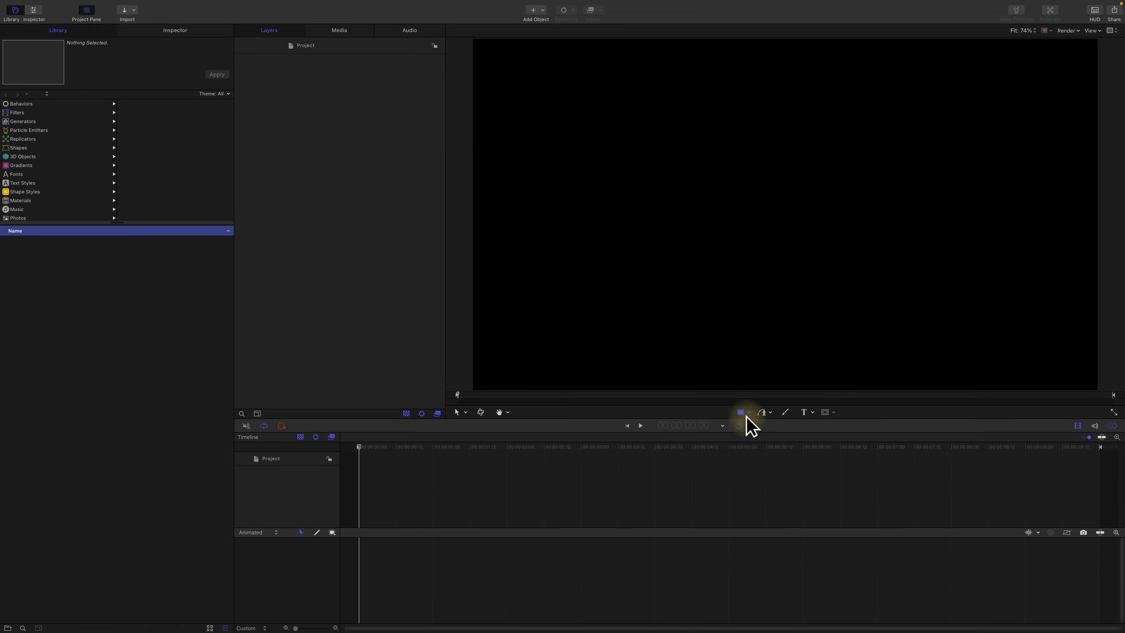
pyautogui.click(742, 412)
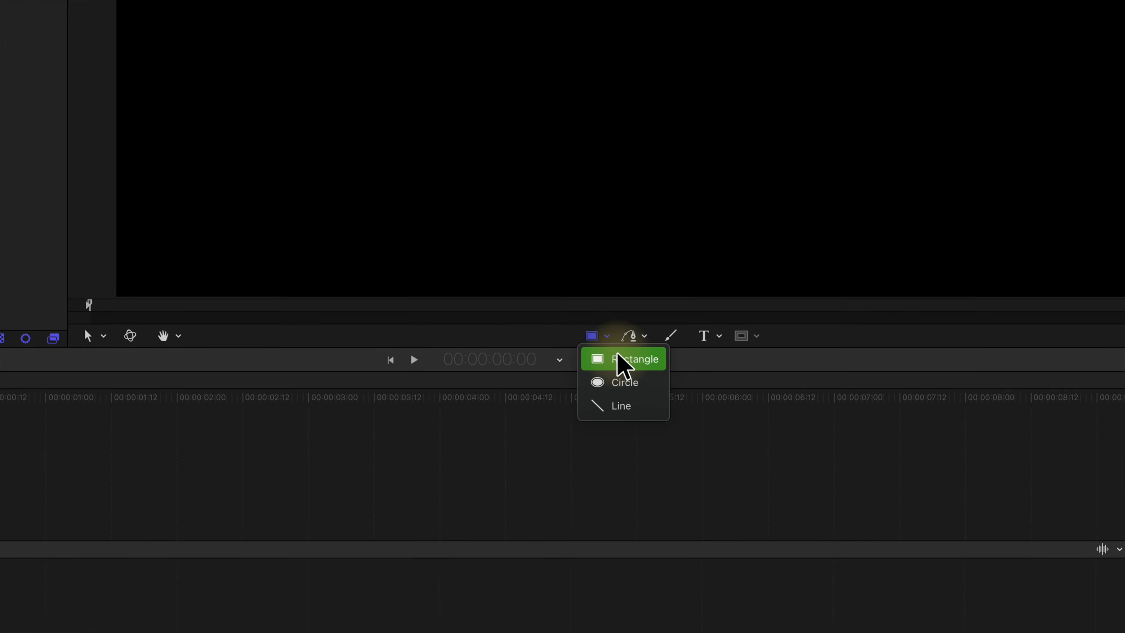
pyautogui.click(620, 359)
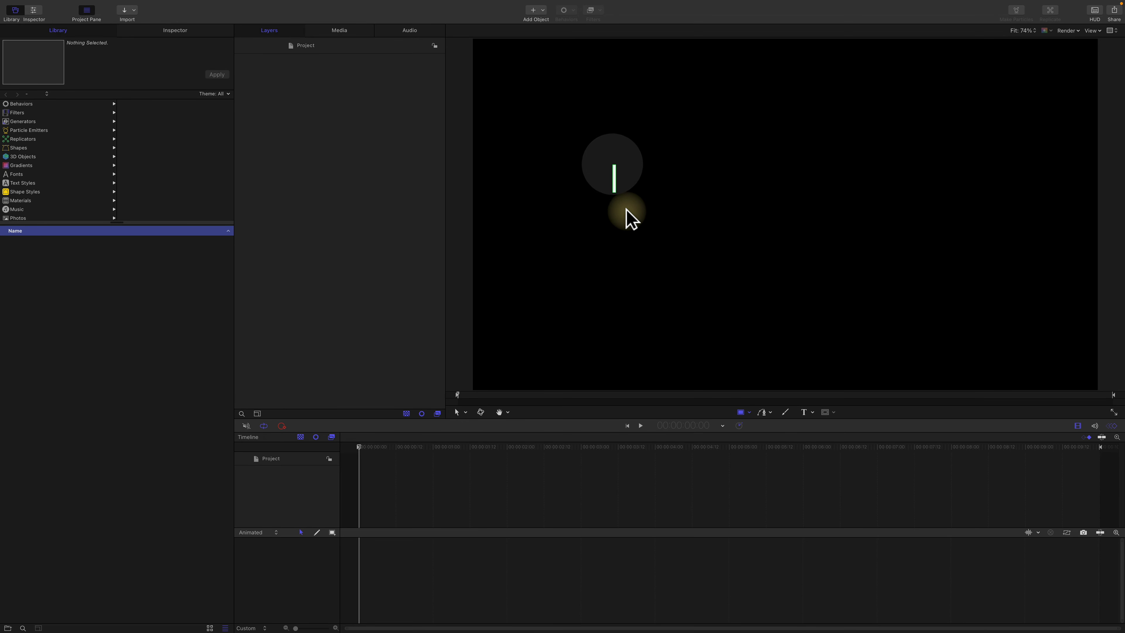
pyautogui.moveTo(626, 209); pyautogui.dragTo(628, 241)
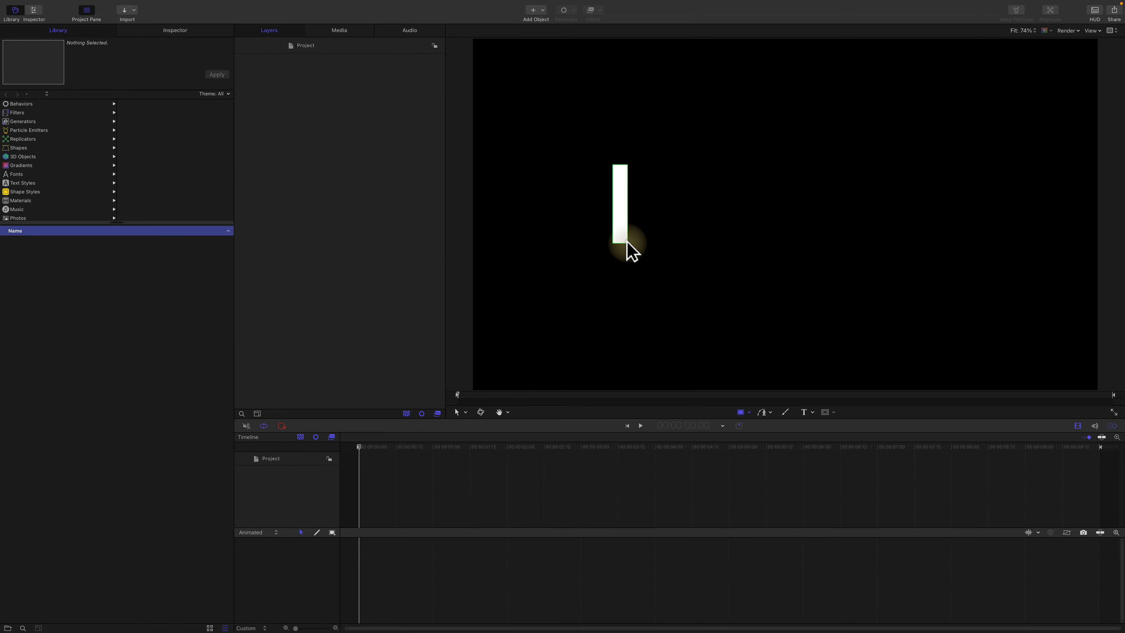
pyautogui.click(343, 80)
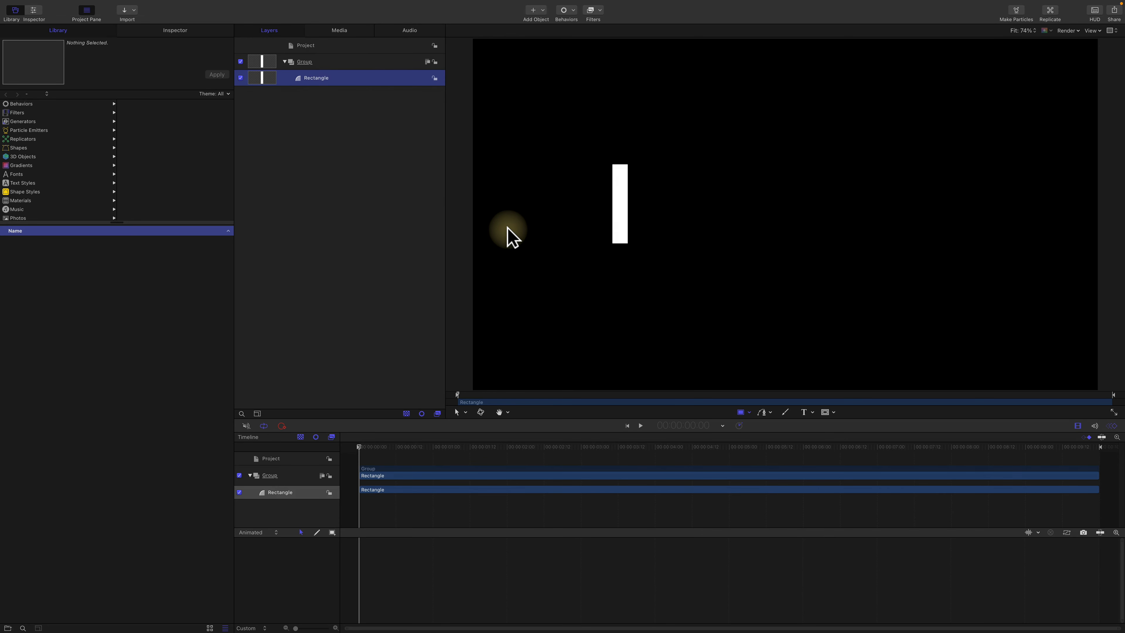
pyautogui.moveTo(623, 216); pyautogui.dragTo(697, 214)
# Step: Make a clone layer of the rectangle and move it straight across to the right of the canvas centre
pyautogui.click(362, 79)
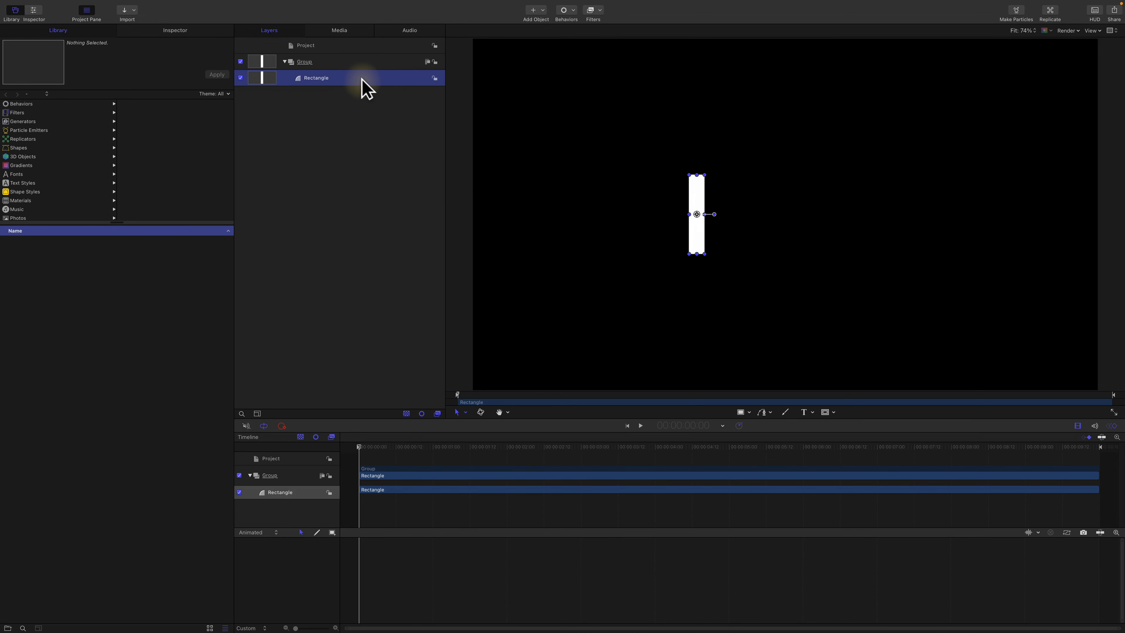
pyautogui.rightClick(359, 80)
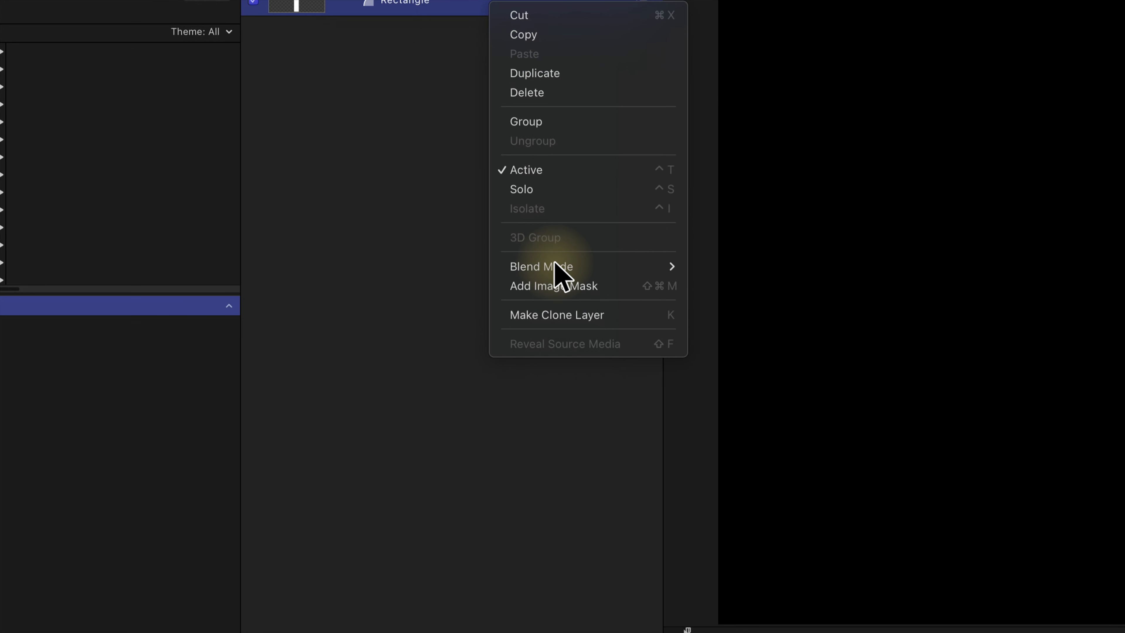
pyautogui.click(563, 314)
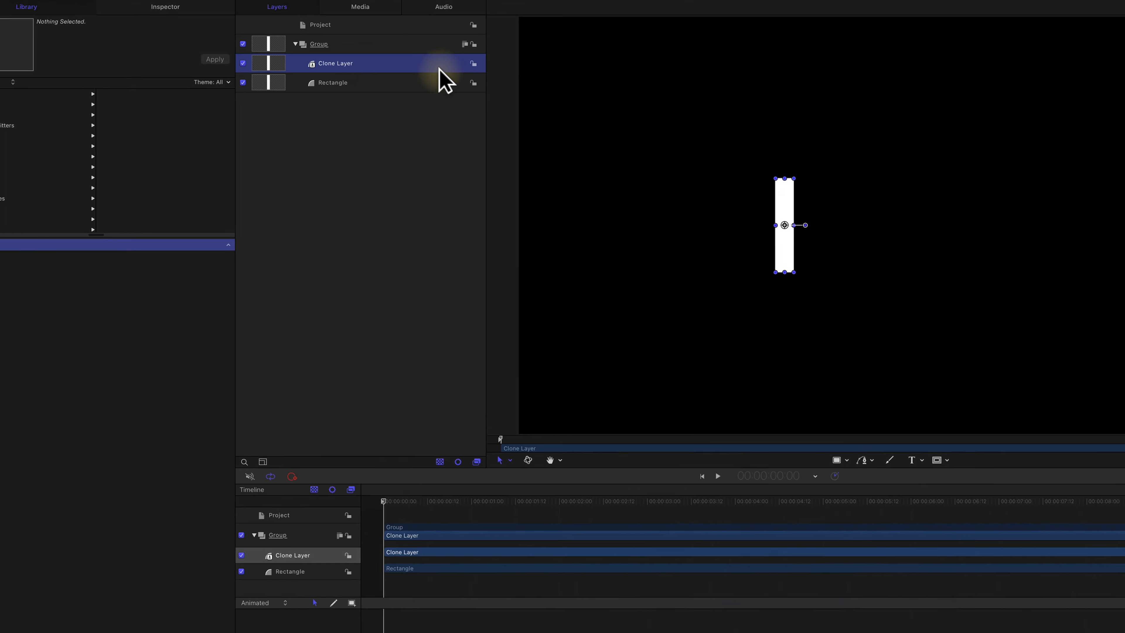
pyautogui.moveTo(701, 223)
pyautogui.mouseDown()
pyautogui.moveTo(816, 234)
pyautogui.moveTo(888, 221)
pyautogui.mouseUp()
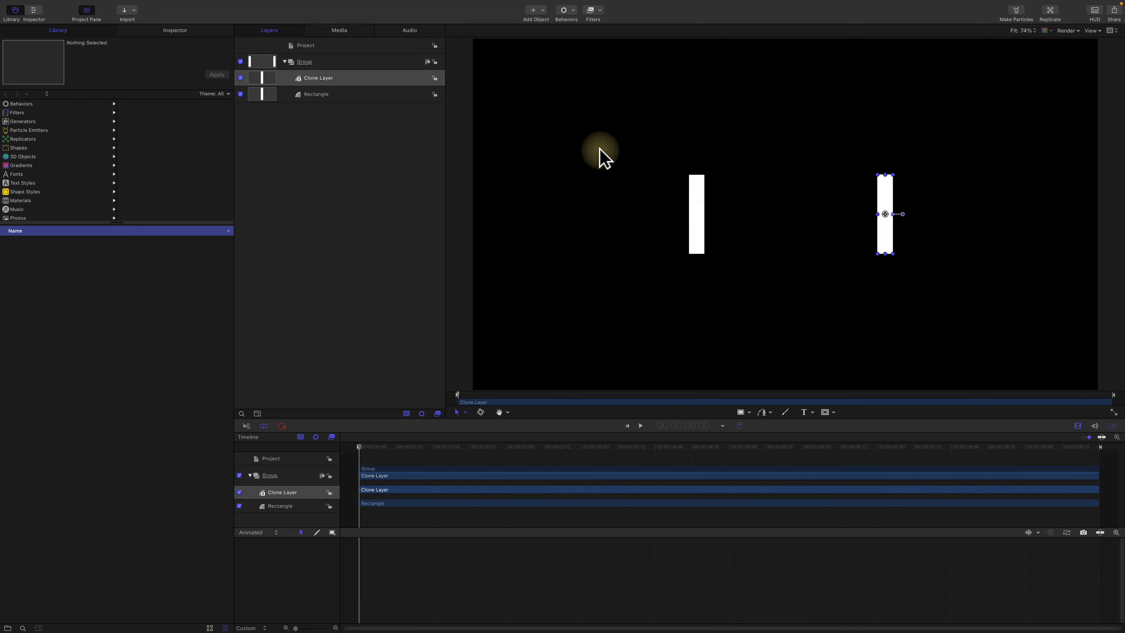
# Step: Set the original rectangle's corner roundness to 7
pyautogui.click(362, 94)
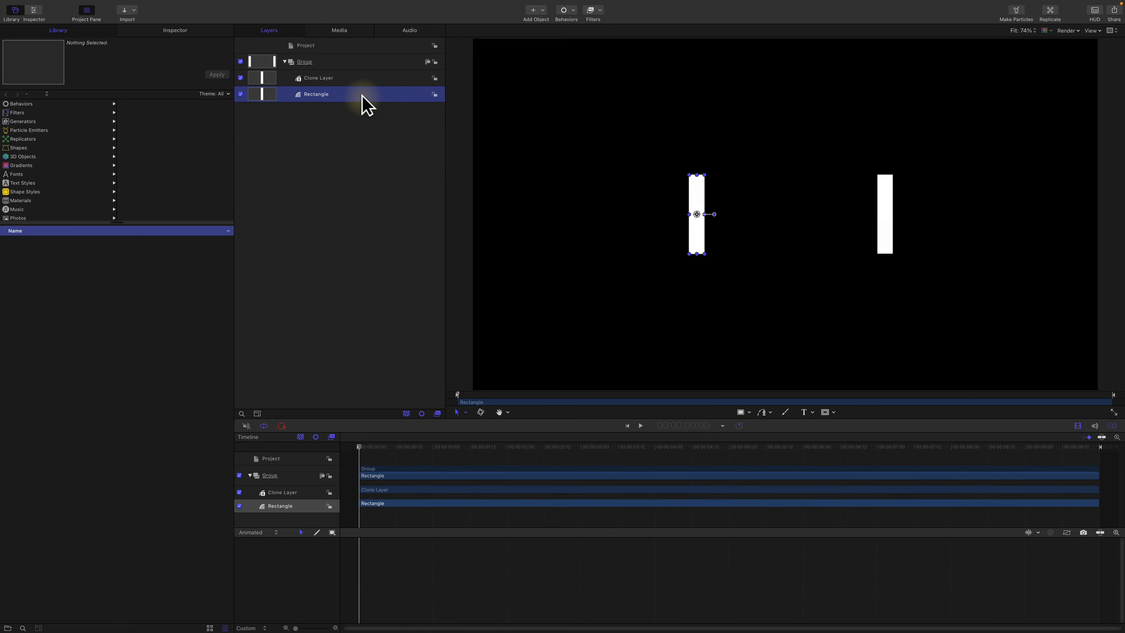
pyautogui.click(186, 35)
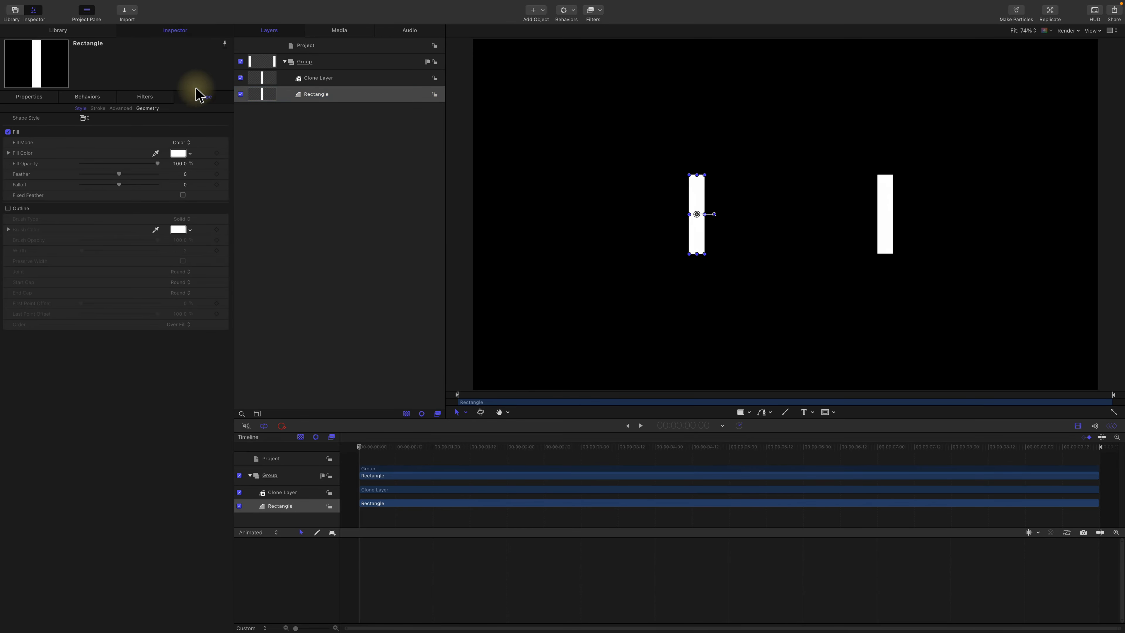
pyautogui.click(147, 109)
pyautogui.moveTo(80, 131); pyautogui.dragTo(89, 131)
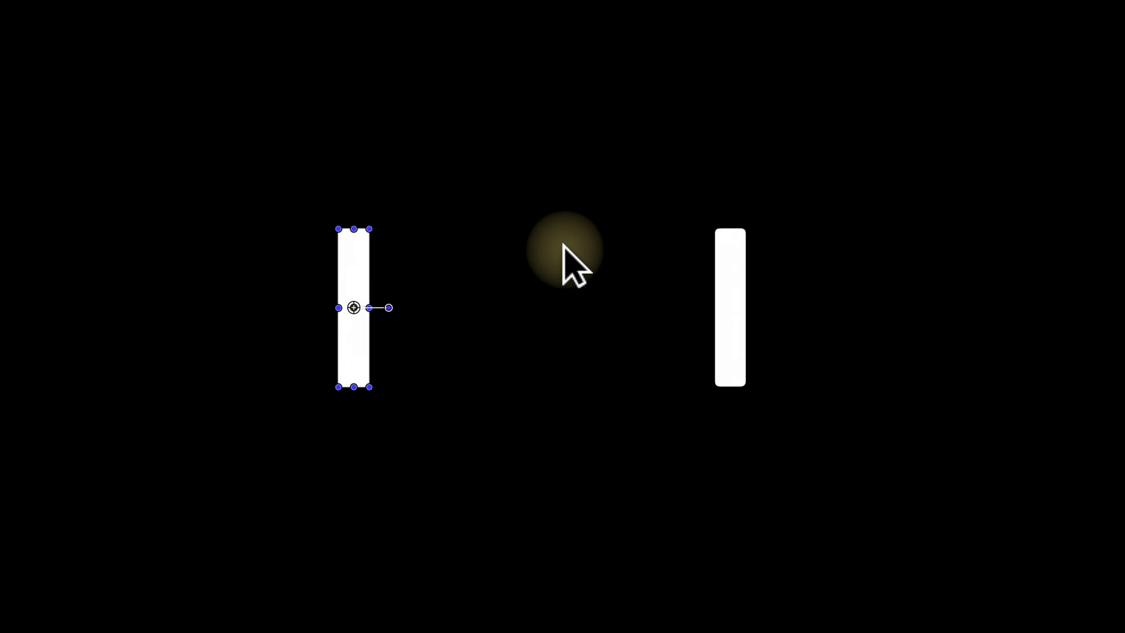
pyautogui.click(710, 246)
pyautogui.click(350, 242)
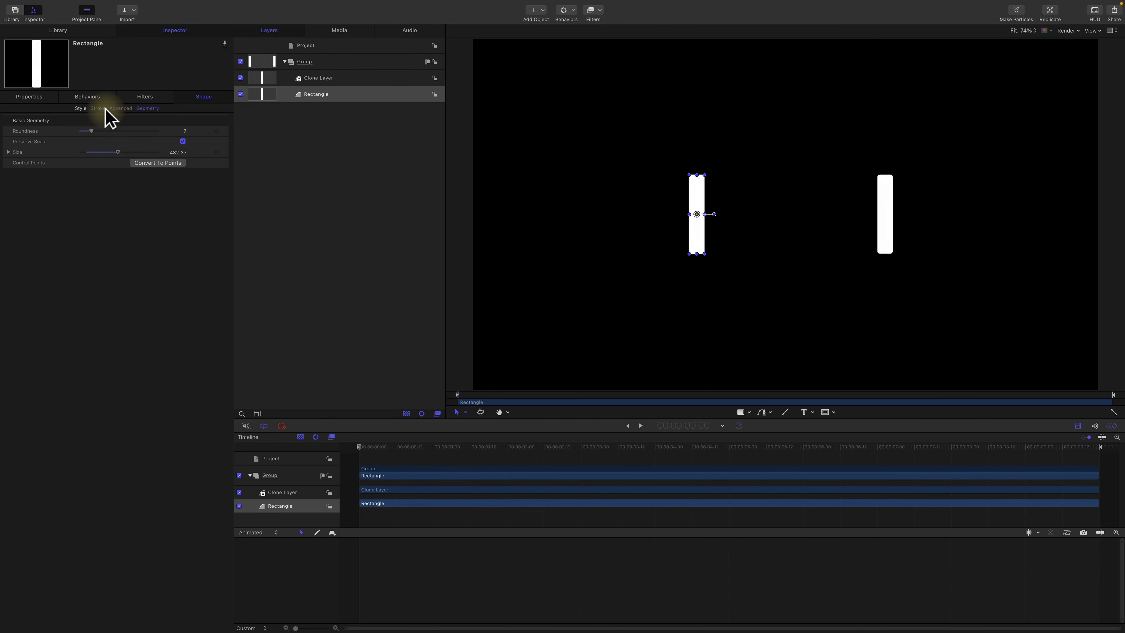
# Step: Change the original rectangle's fill colour to orange
pyautogui.click(80, 109)
pyautogui.moveTo(184, 153); pyautogui.dragTo(212, 165)
pyautogui.click(298, 153)
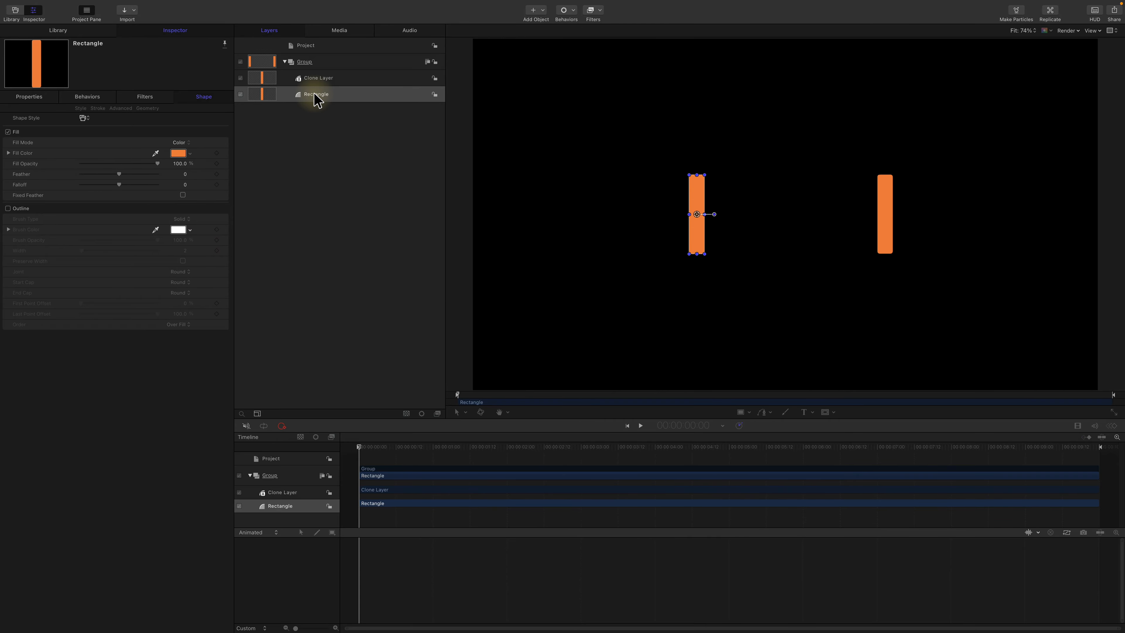
# Step: Add a new group and draw a small white circle in it, between the bars and near the left one
pyautogui.click(333, 130)
pyautogui.rightClick(332, 129)
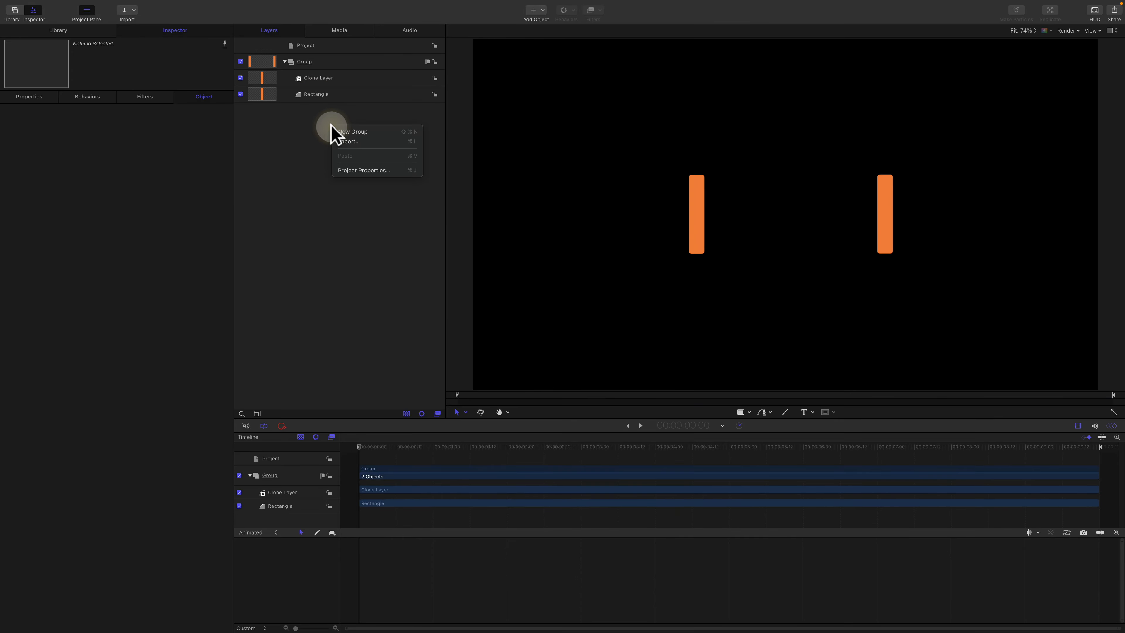
pyautogui.click(349, 131)
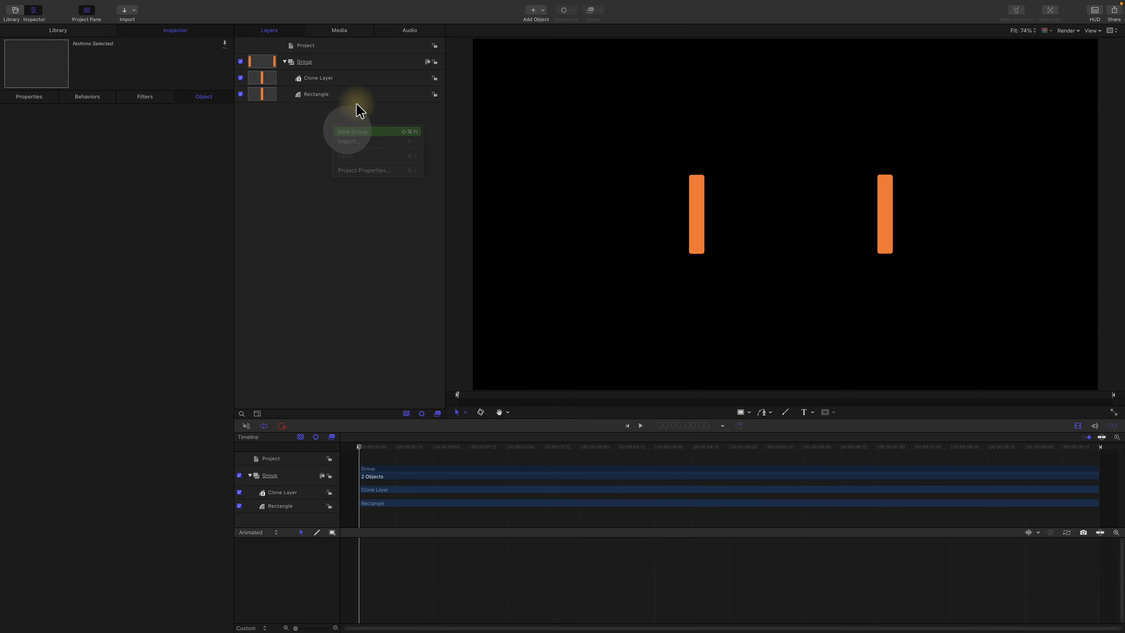
pyautogui.click(376, 64)
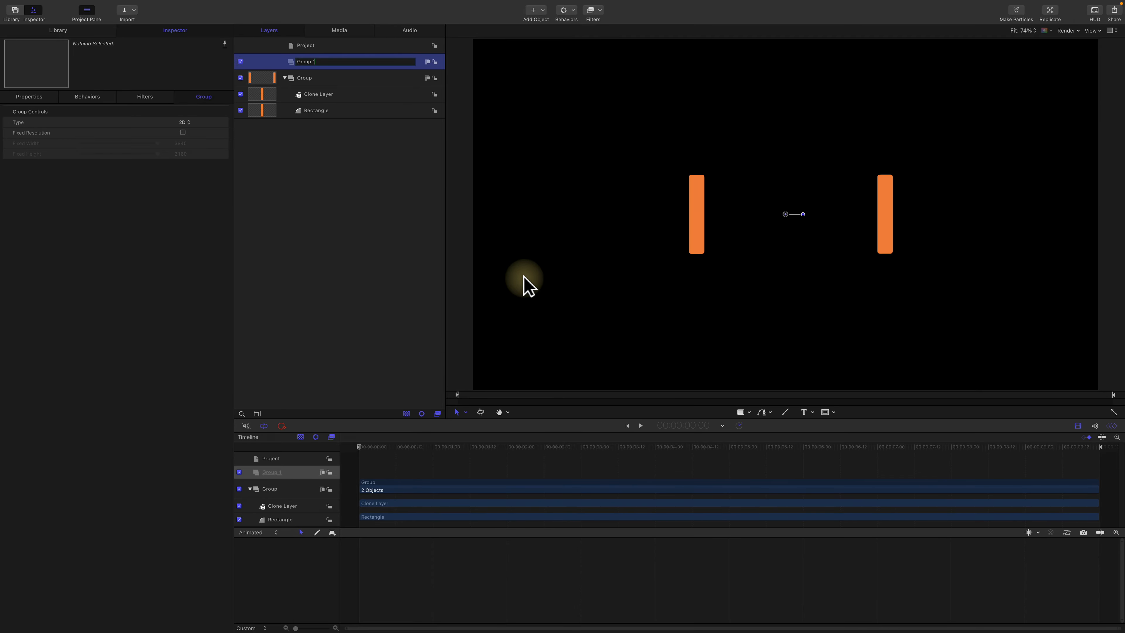
pyautogui.click(749, 413)
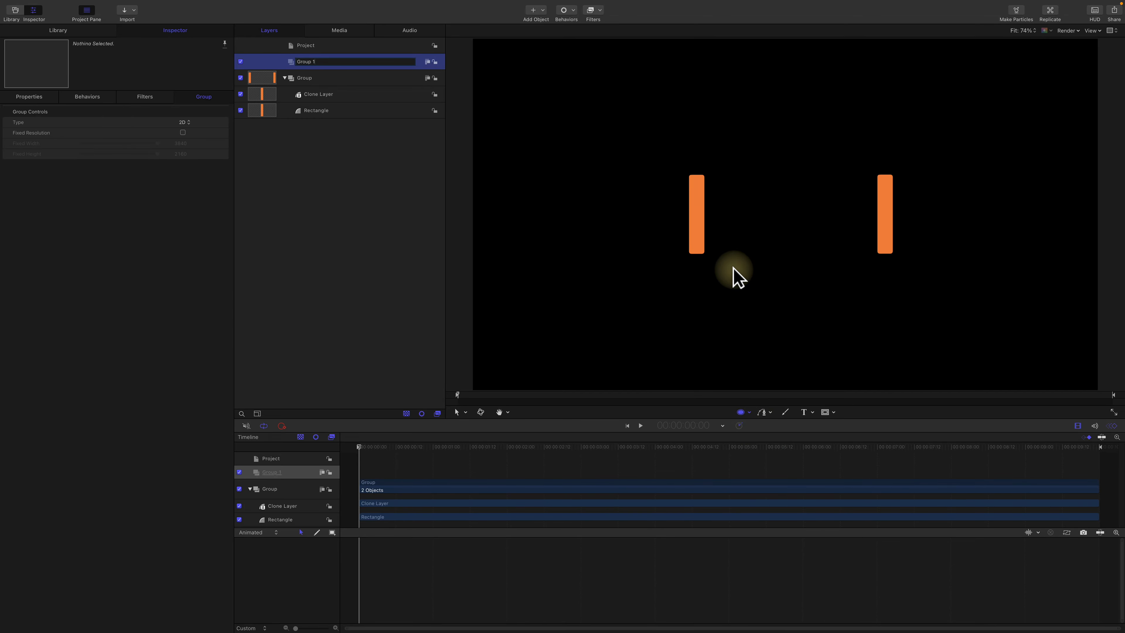
pyautogui.moveTo(735, 217)
pyautogui.mouseDown()
pyautogui.moveTo(760, 251)
pyautogui.moveTo(745, 227)
pyautogui.mouseUp()
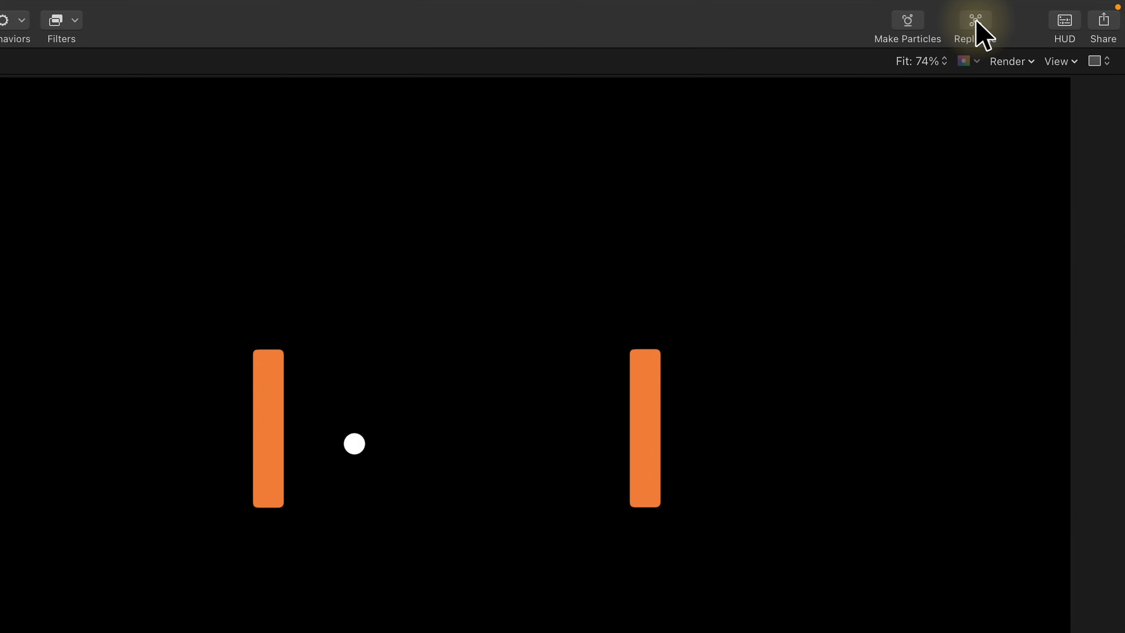
# Step: Replicate the circle in a Wave shape and move the replicator so its start meets the left bar
pyautogui.click(977, 23)
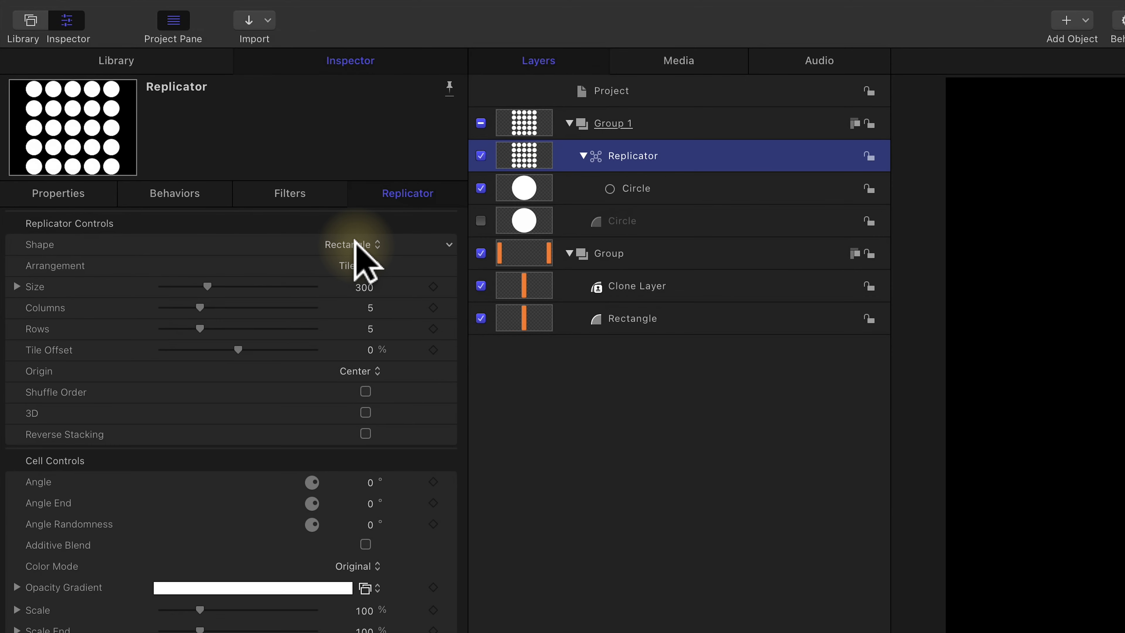
pyautogui.click(354, 243)
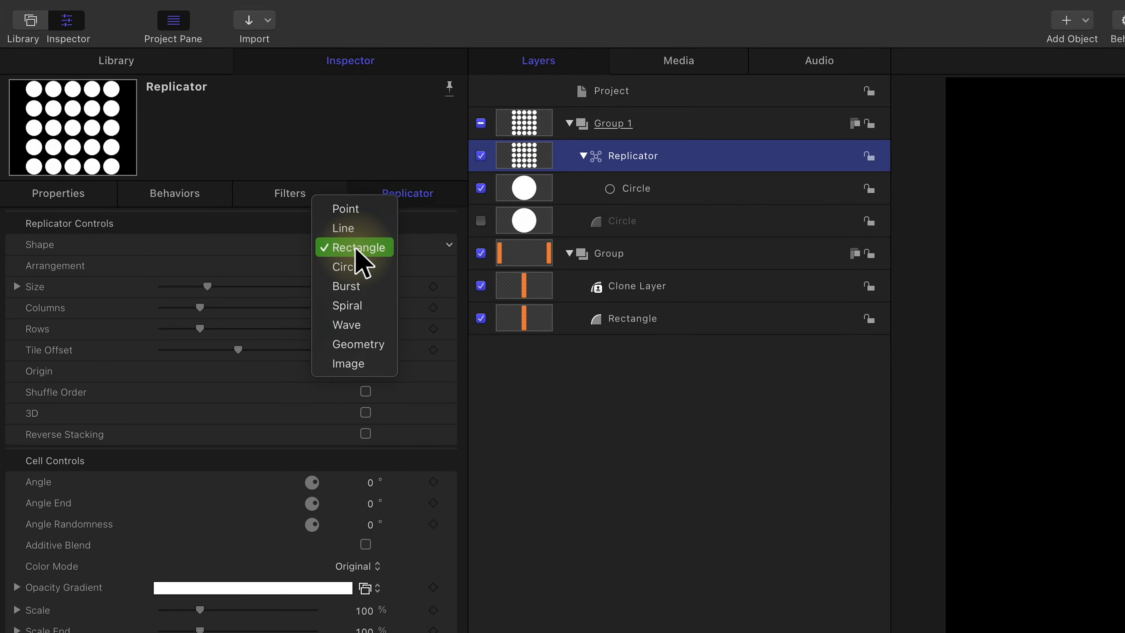
pyautogui.click(374, 323)
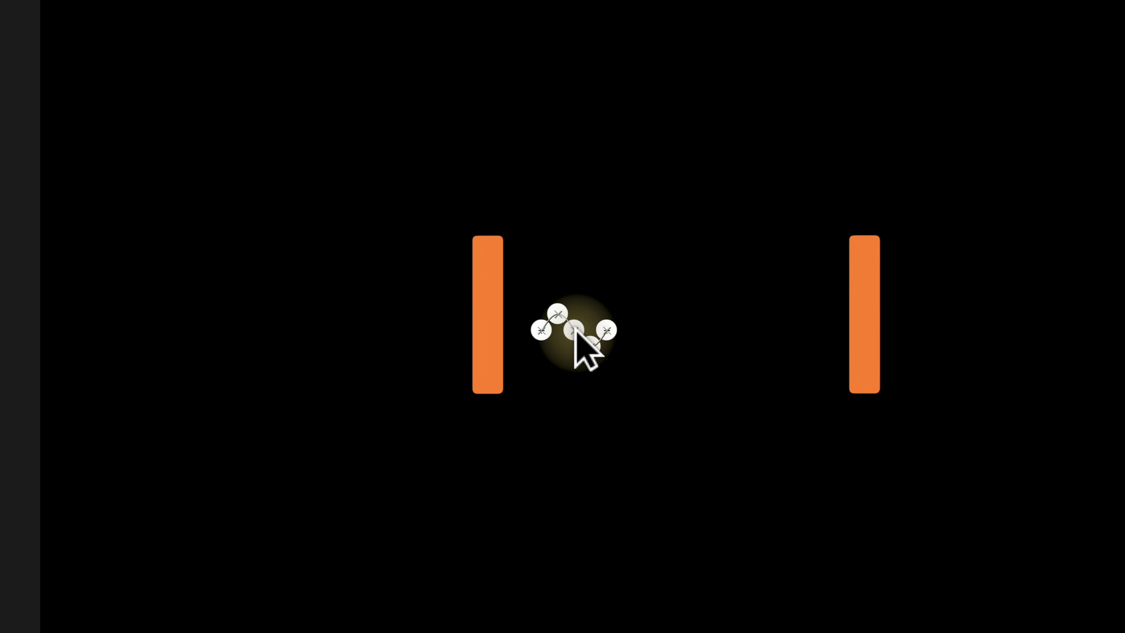
pyautogui.moveTo(574, 330); pyautogui.dragTo(542, 315)
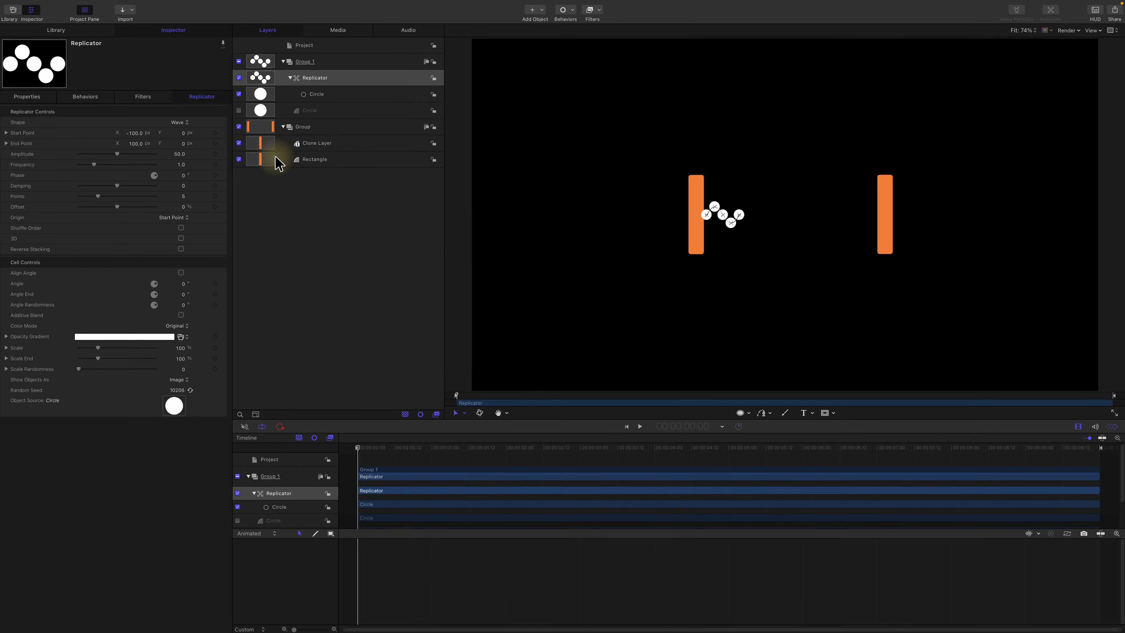
# Step: Stretch the wave to the right bar with an End Point X of about 948 px, and set Frequency to 6 and Amplitude to 150
pyautogui.moveTo(139, 149); pyautogui.dragTo(137, 143)
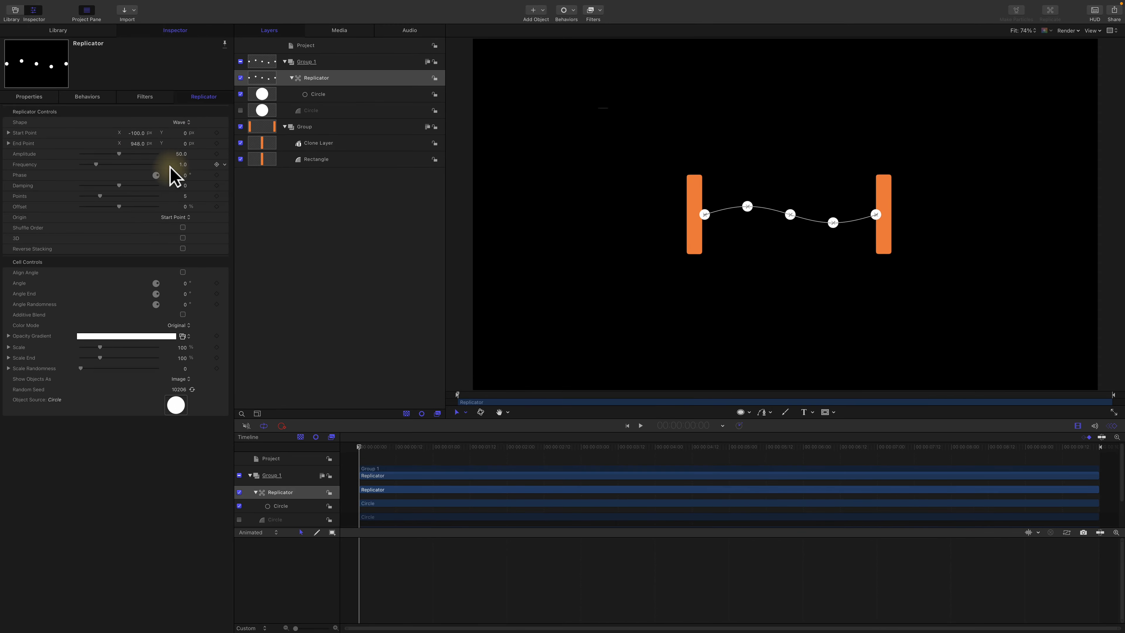
pyautogui.moveTo(183, 172); pyautogui.dragTo(183, 171)
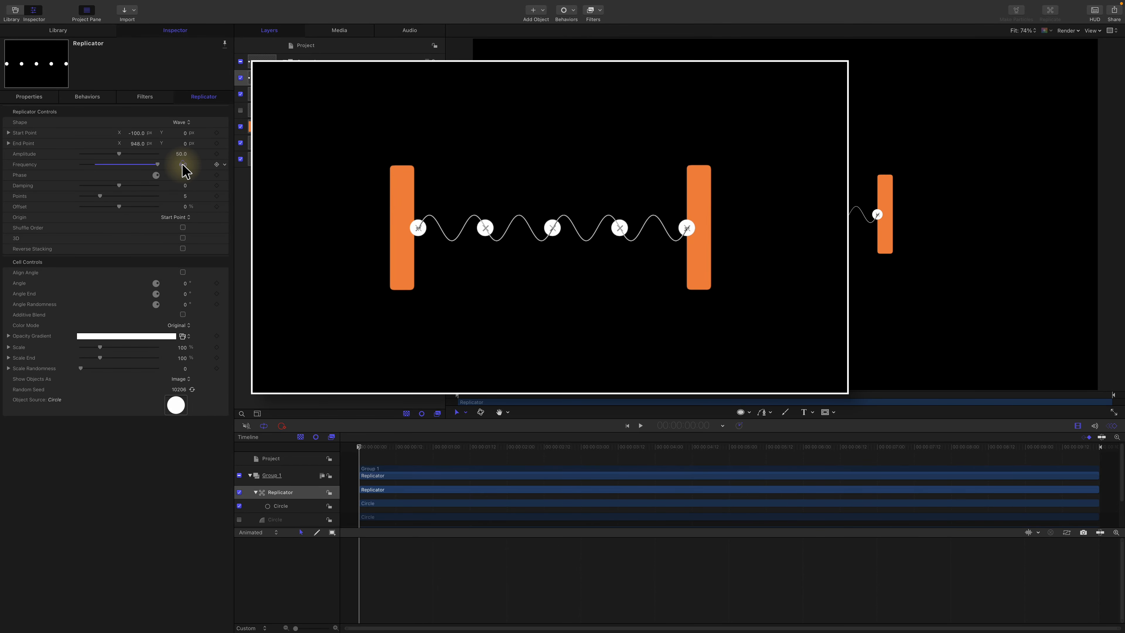
pyautogui.moveTo(179, 154); pyautogui.dragTo(180, 154)
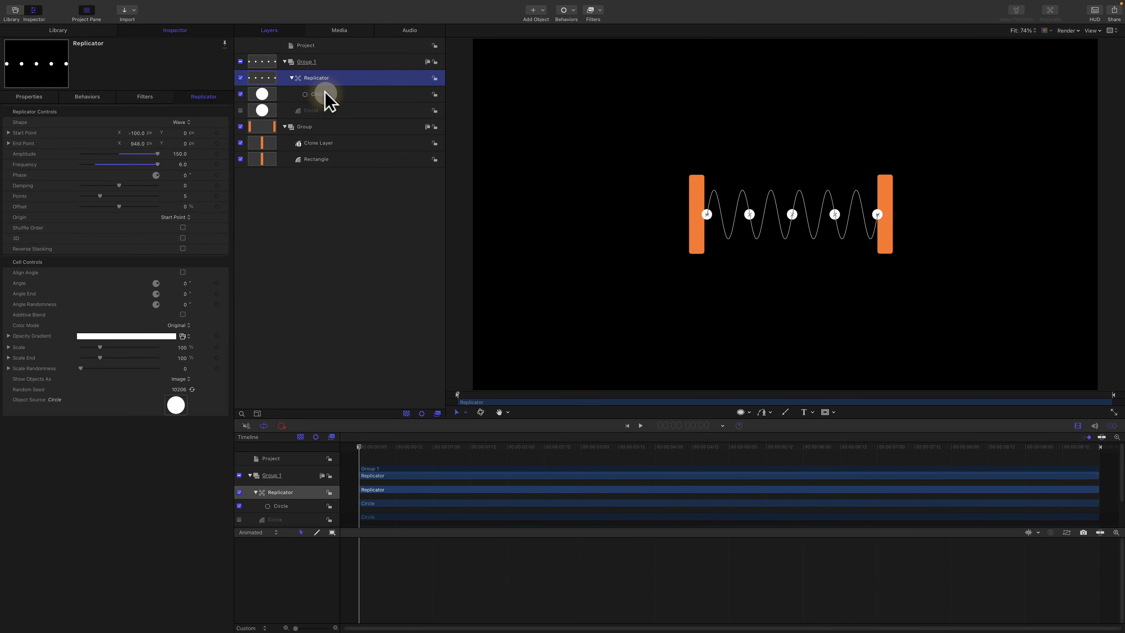
# Step: Reduce the Radius of the hidden source circle to 18.96 in its shape geometry
pyautogui.click(321, 95)
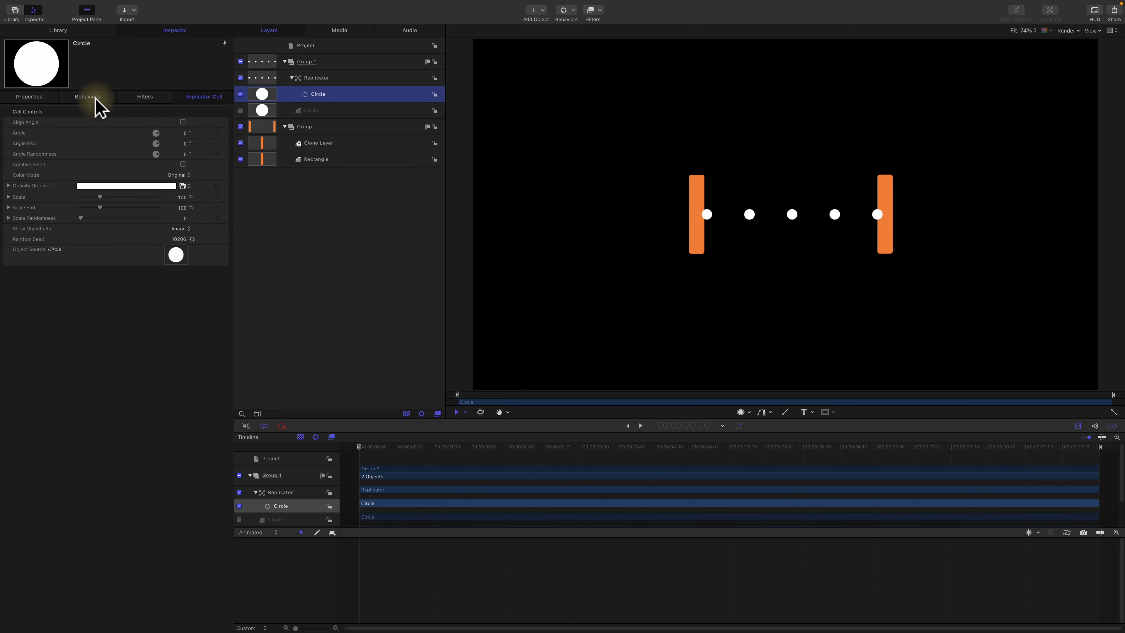
pyautogui.press('Down')
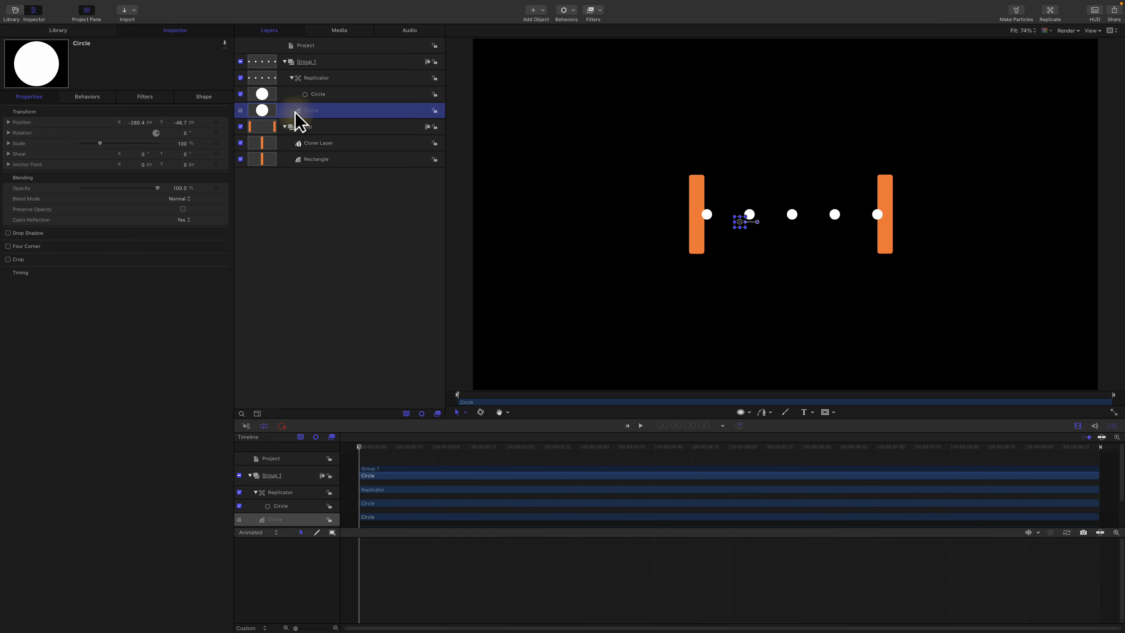
pyautogui.click(191, 98)
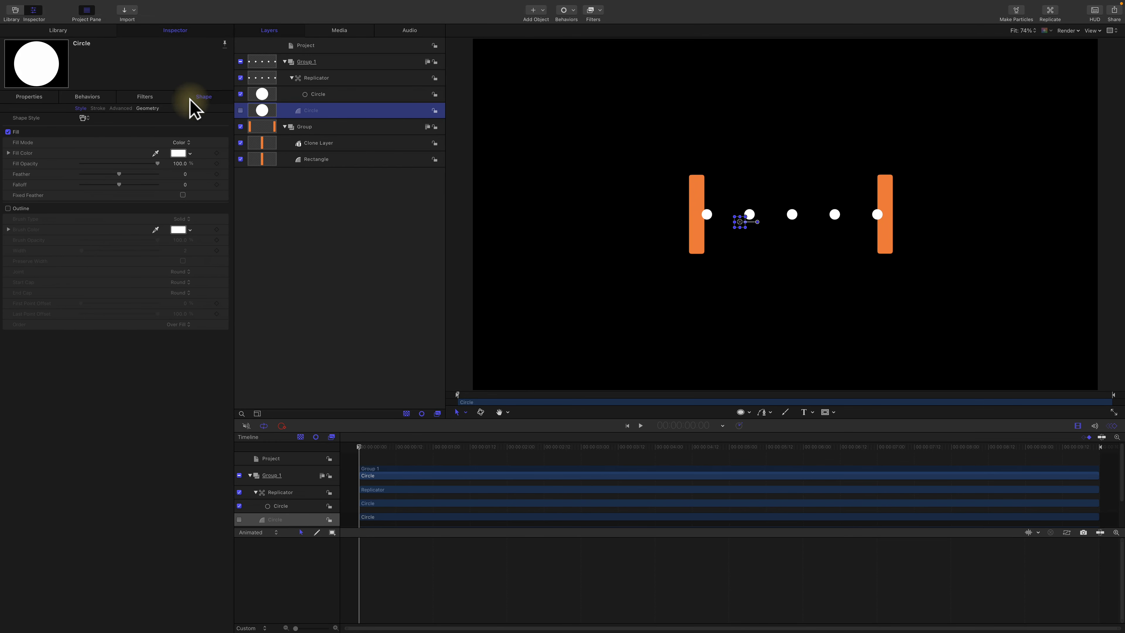
pyautogui.click(147, 109)
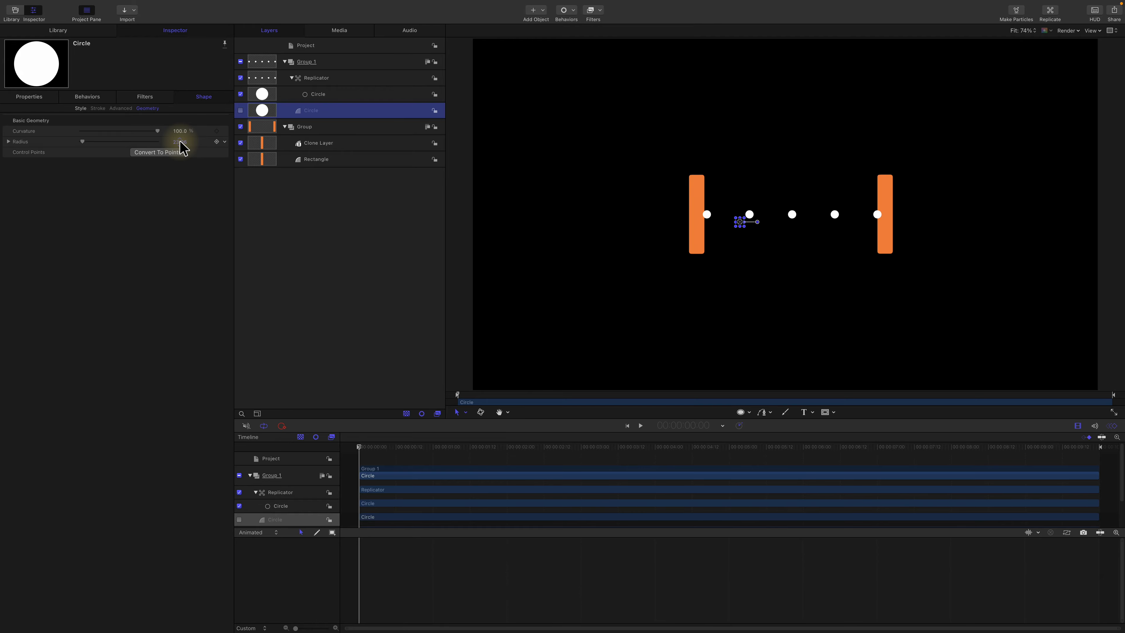
# Step: Set the replicator's Points to 469 and its Frequency to 4.52 to form a solid, looser wave
pyautogui.click(335, 80)
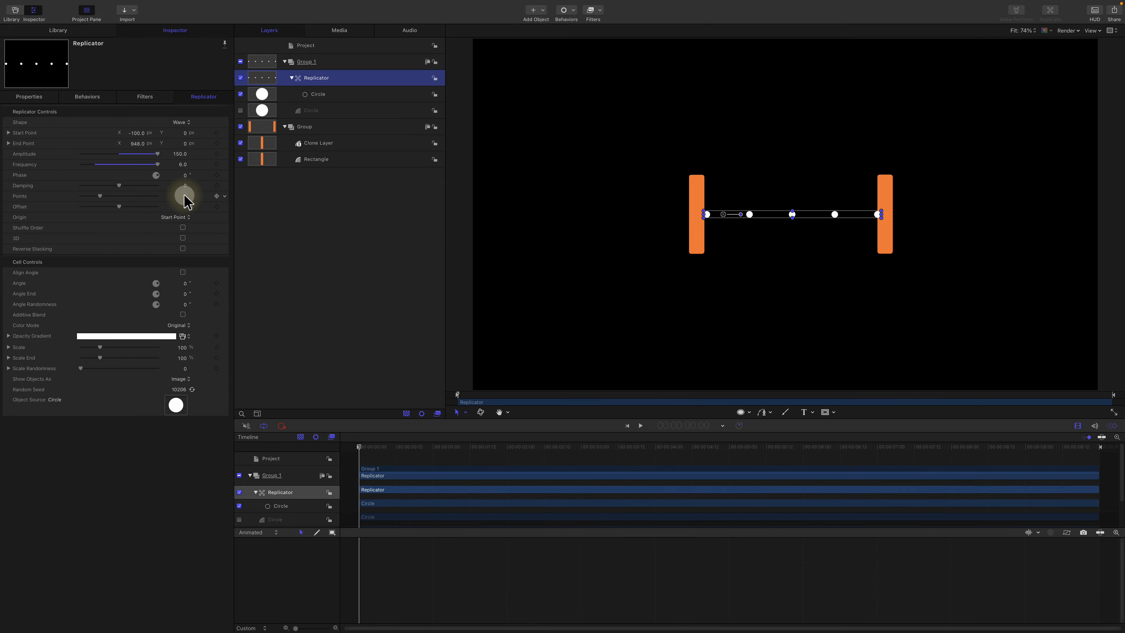
pyautogui.moveTo(185, 202); pyautogui.dragTo(186, 202)
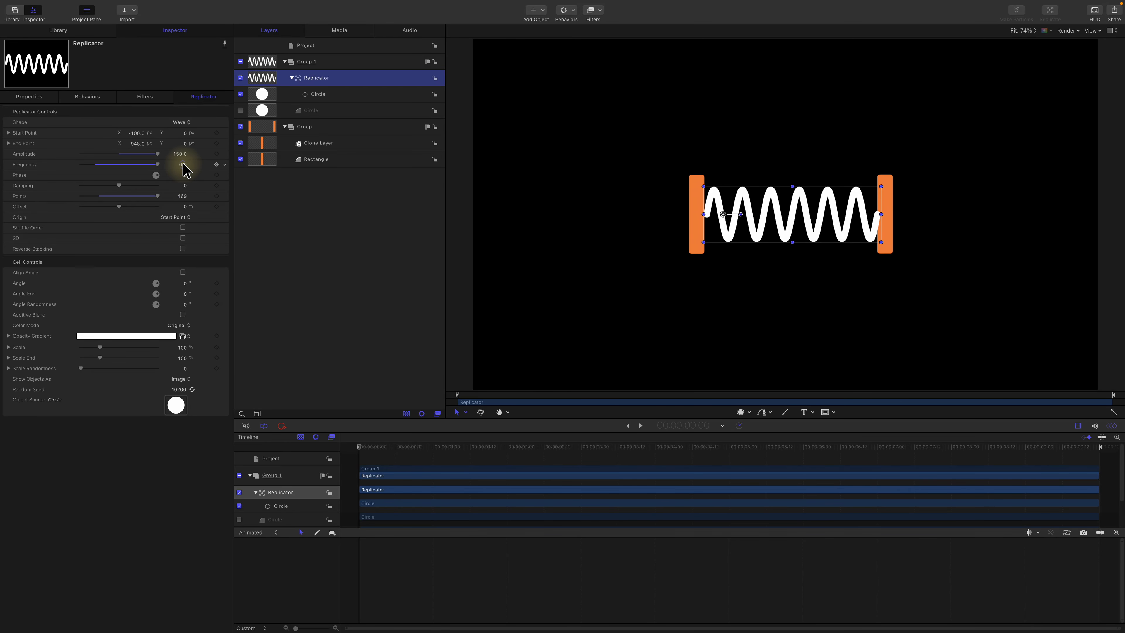
pyautogui.moveTo(183, 171); pyautogui.dragTo(183, 170)
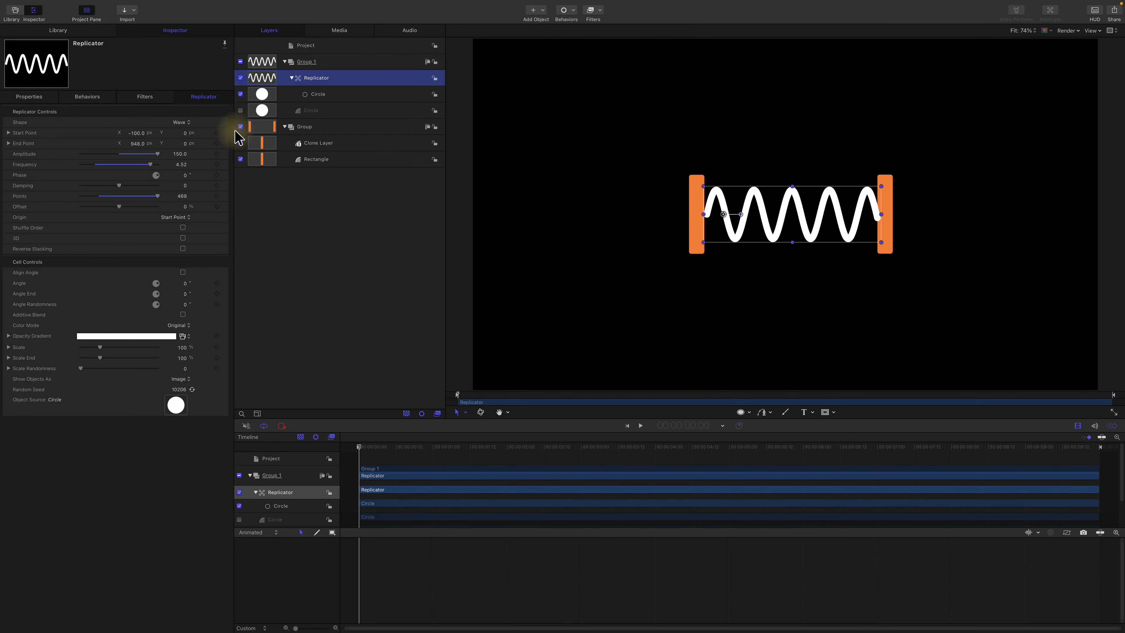
# Step: Move the group holding the orange bars above Group 1 in the layer order
pyautogui.click(334, 128)
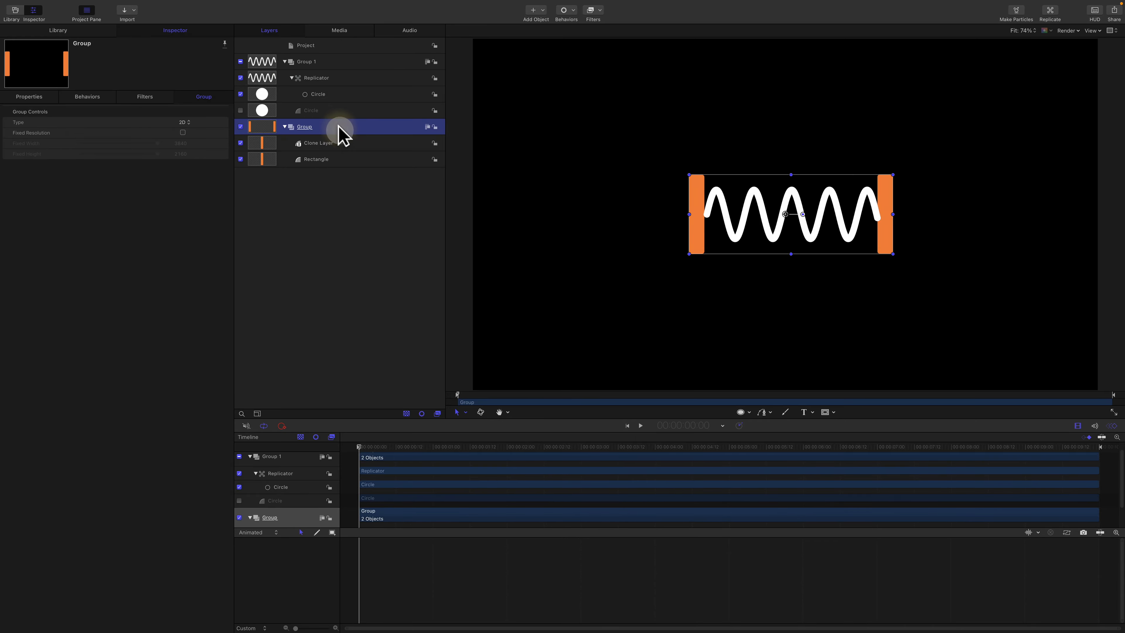
pyautogui.moveTo(344, 133); pyautogui.dragTo(301, 56)
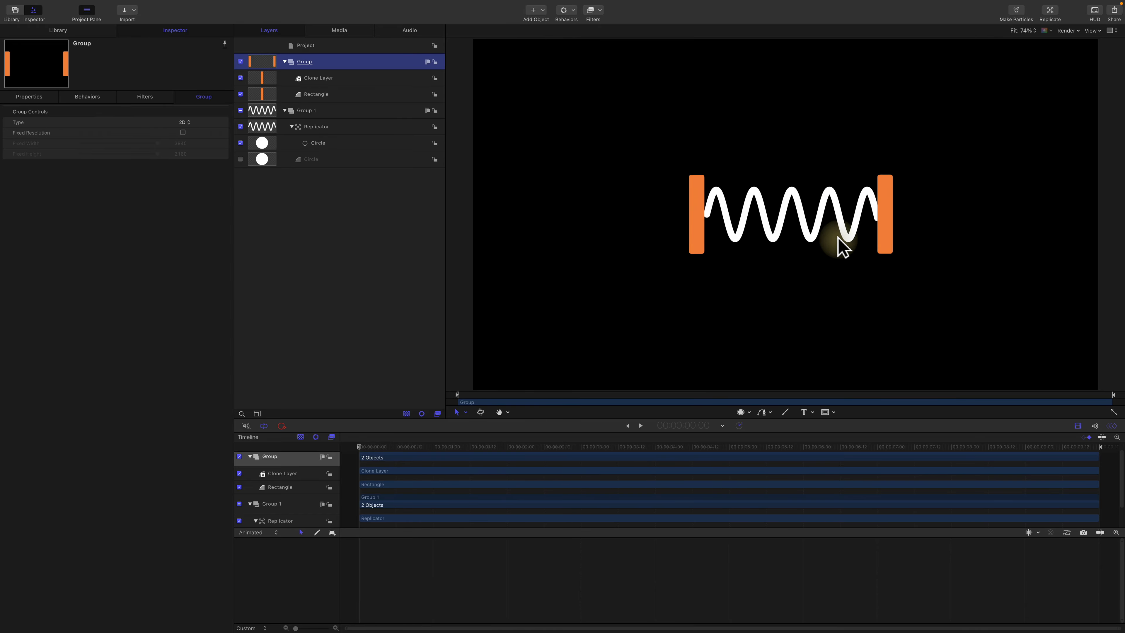
pyautogui.click(855, 215)
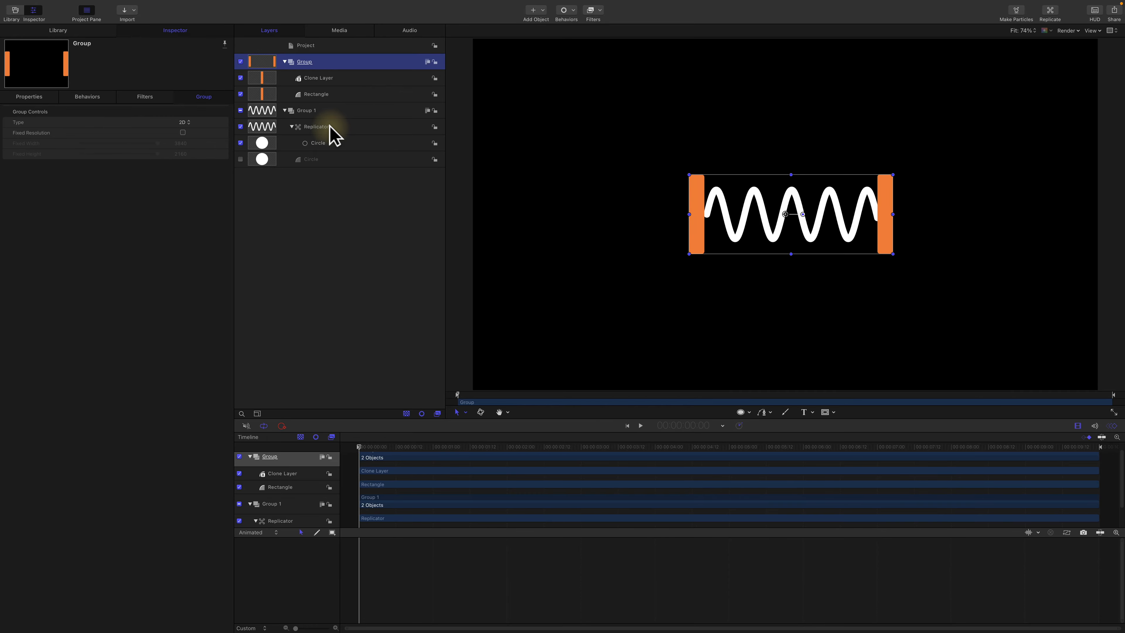
# Step: Shade the replicator with the Light Metal gradient, using the Over Pattern color mode and Color Repetitions of 0.11
pyautogui.click(333, 149)
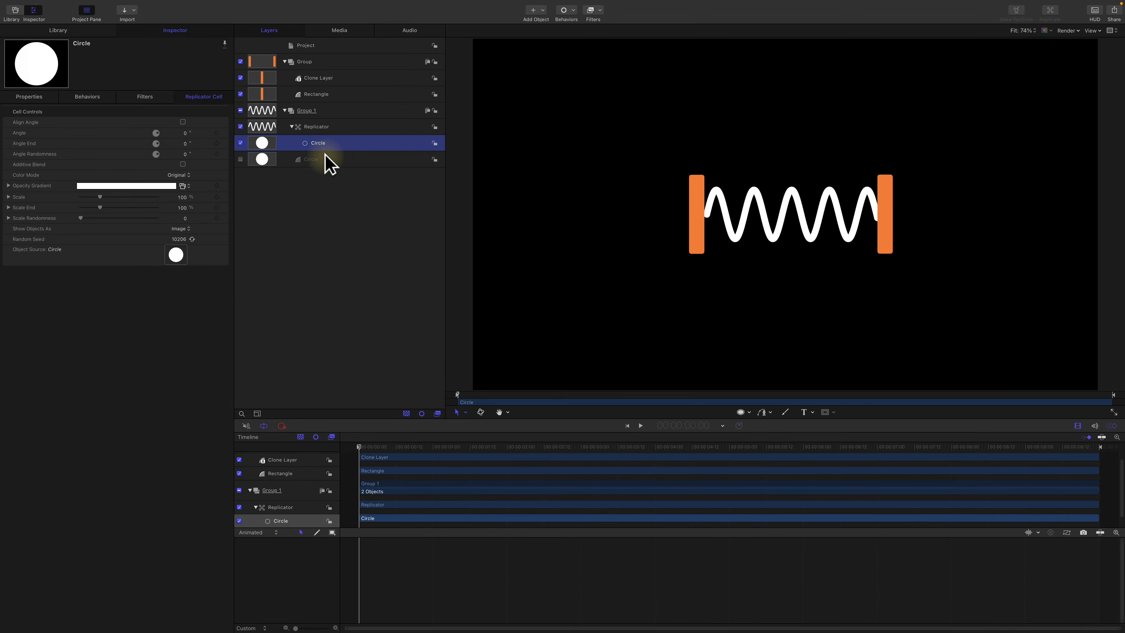
pyautogui.click(321, 128)
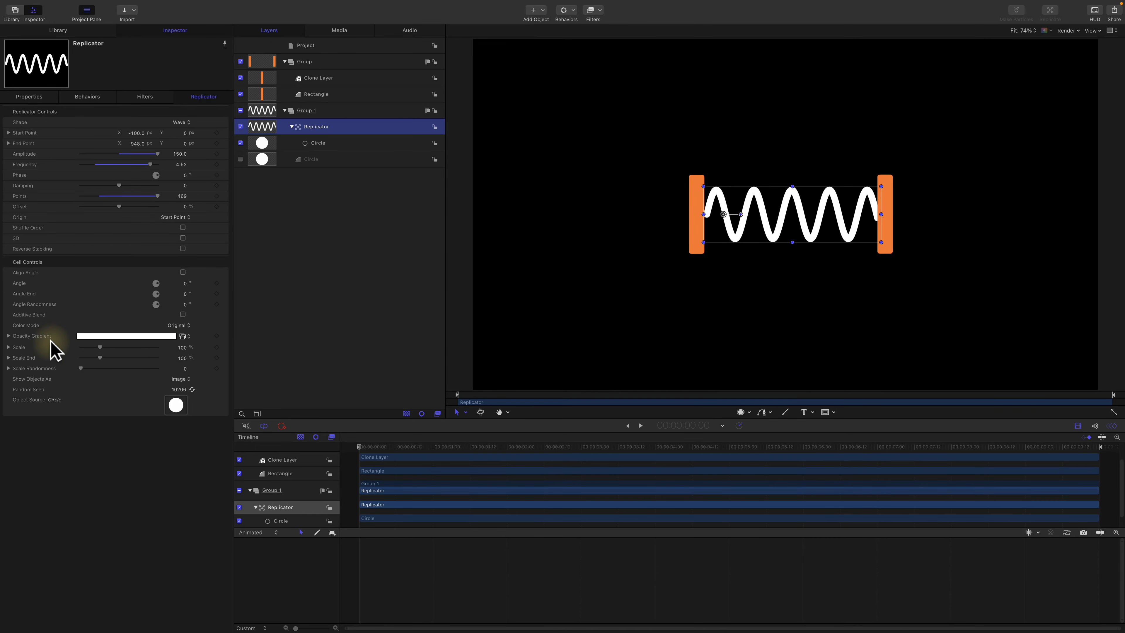
pyautogui.click(183, 336)
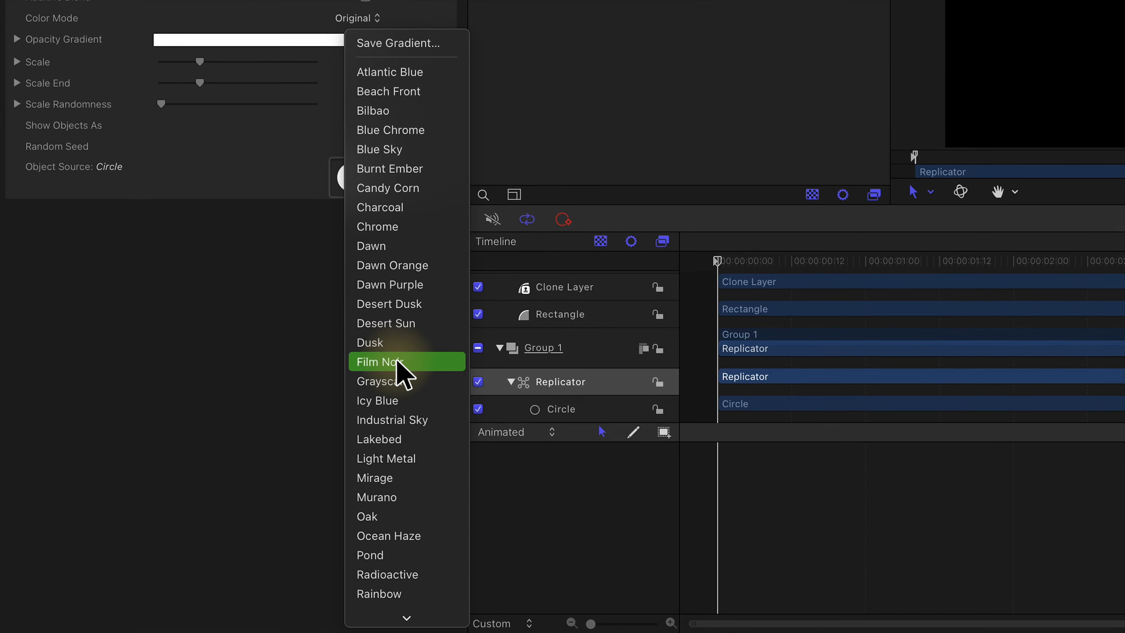
pyautogui.click(404, 459)
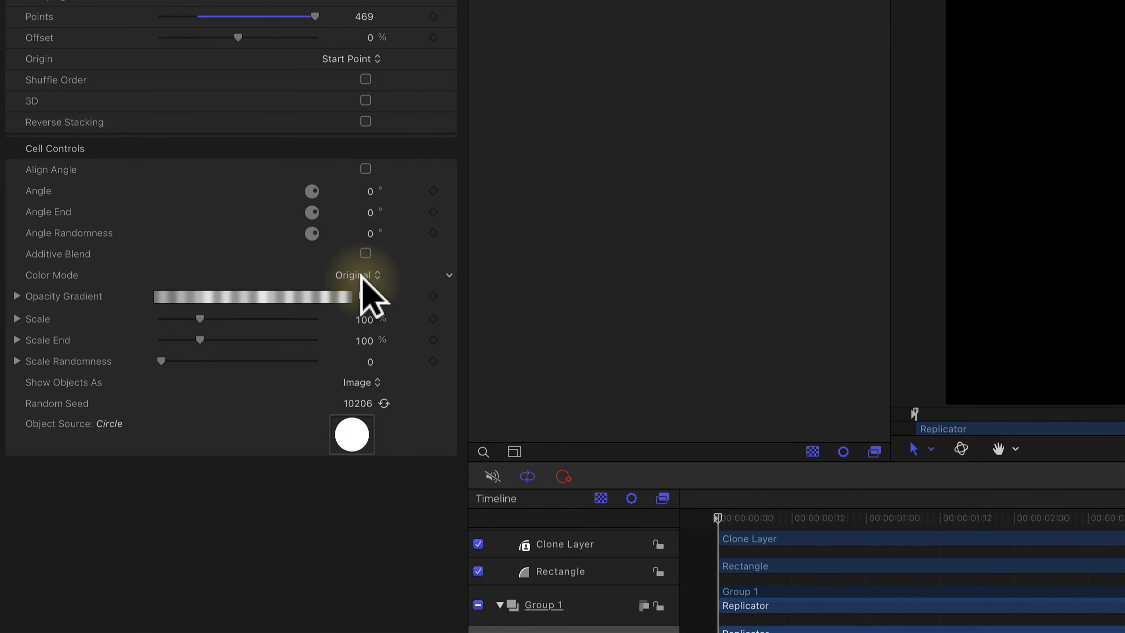
pyautogui.click(181, 326)
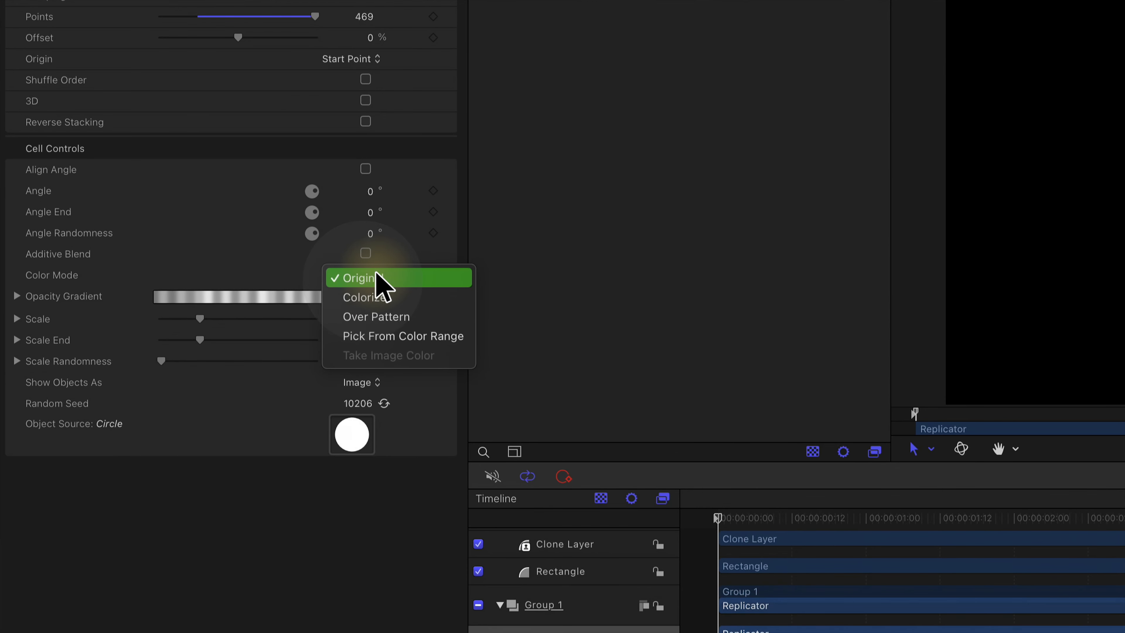
pyautogui.click(443, 318)
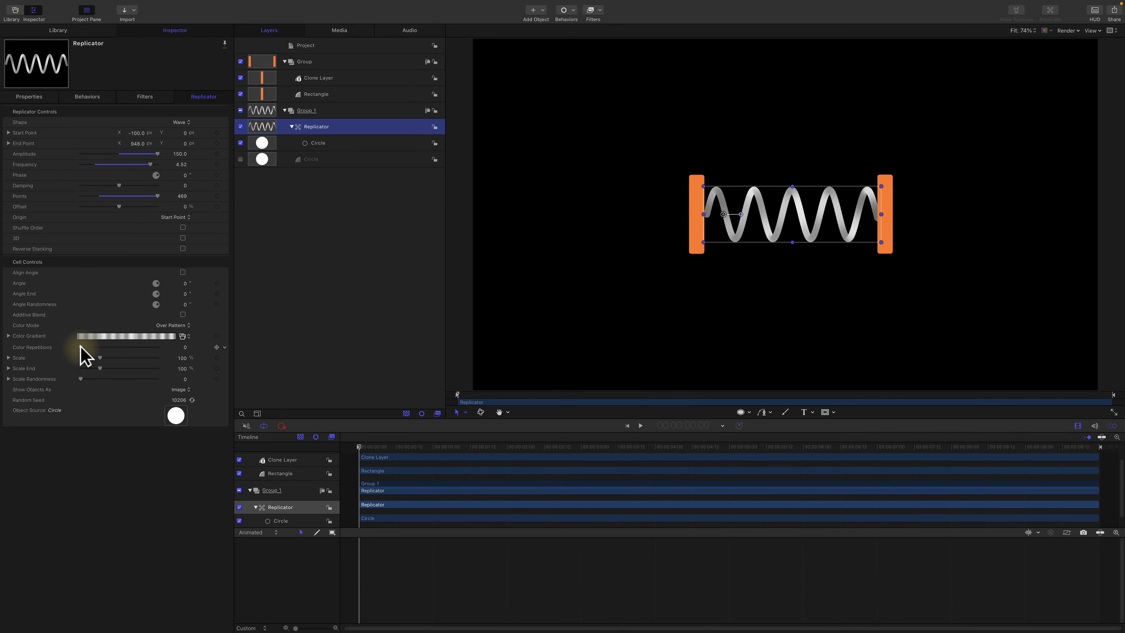
pyautogui.moveTo(80, 346); pyautogui.dragTo(82, 347)
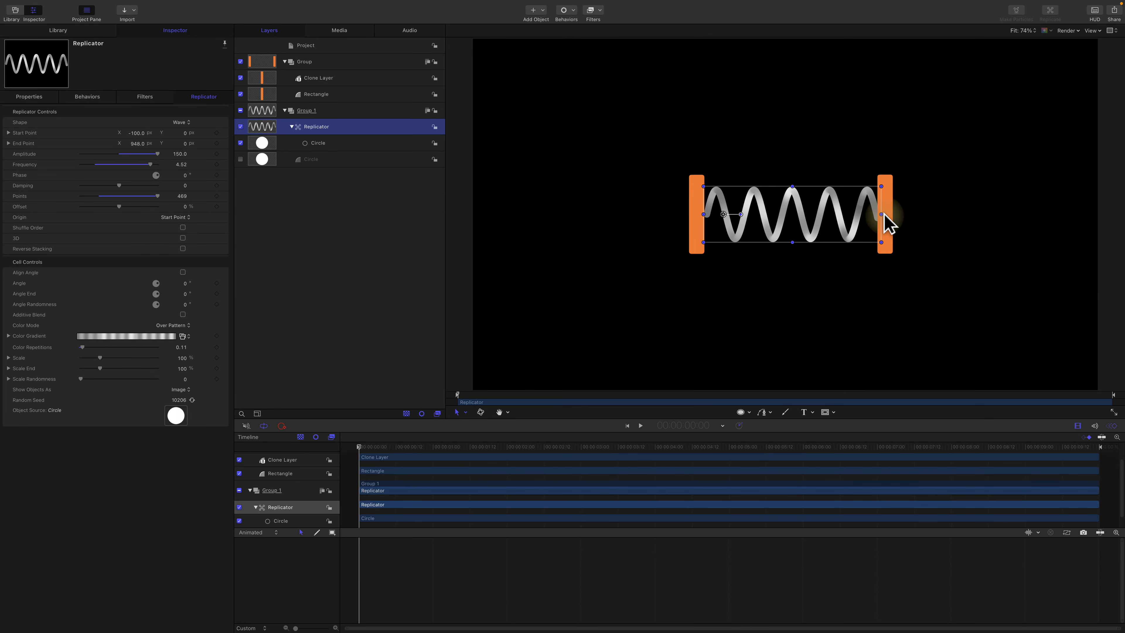
# Step: Add a Link parameter behavior to the replicator's End Point X, with the Clone Layer bar as its source object
pyautogui.moveTo(884, 216)
pyautogui.mouseDown()
pyautogui.moveTo(899, 217)
pyautogui.moveTo(890, 216)
pyautogui.mouseUp()
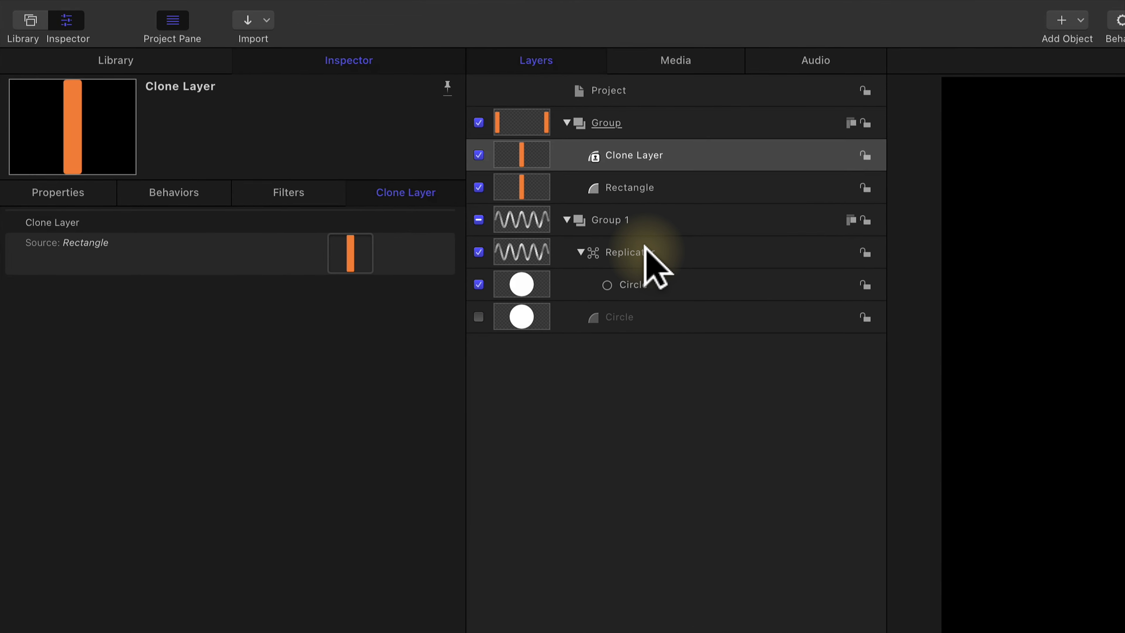
pyautogui.click(648, 252)
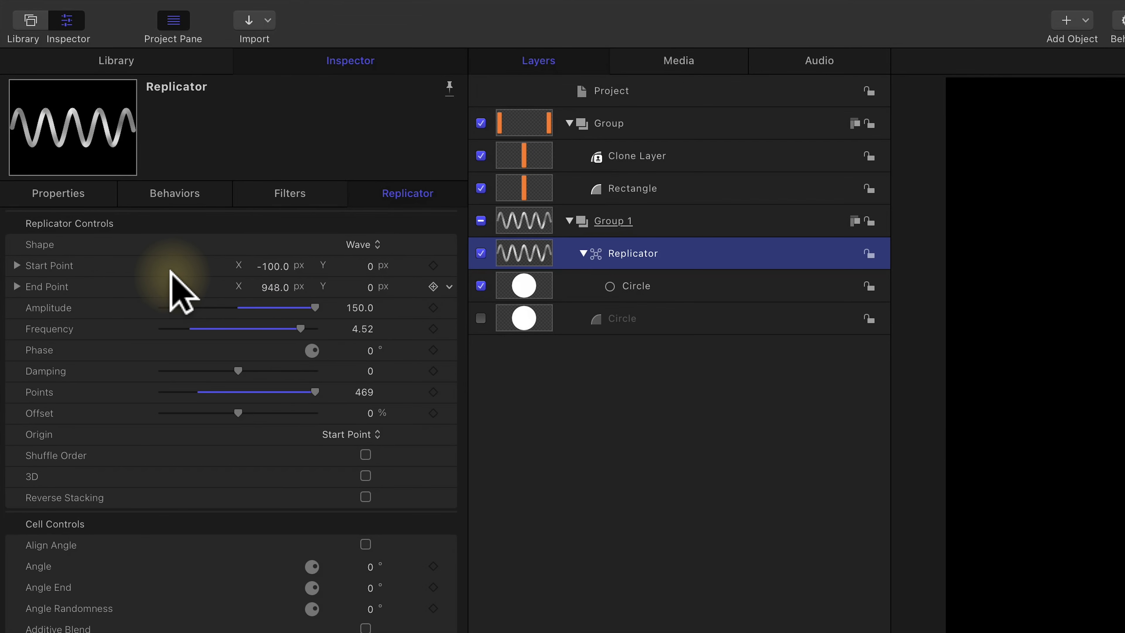
pyautogui.click(17, 287)
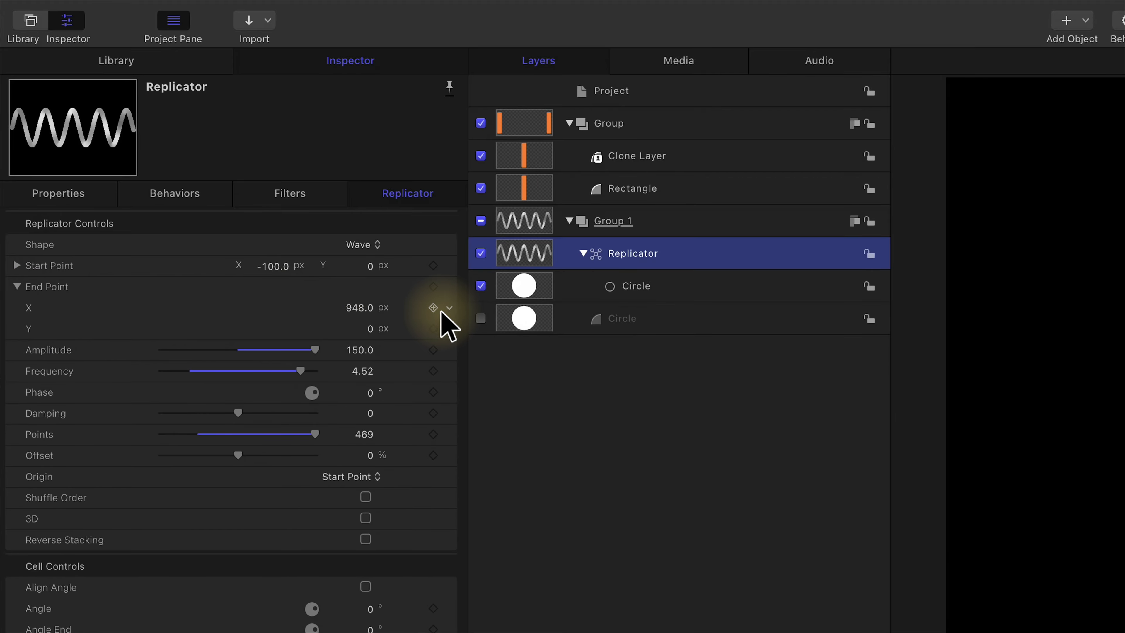
pyautogui.click(448, 309)
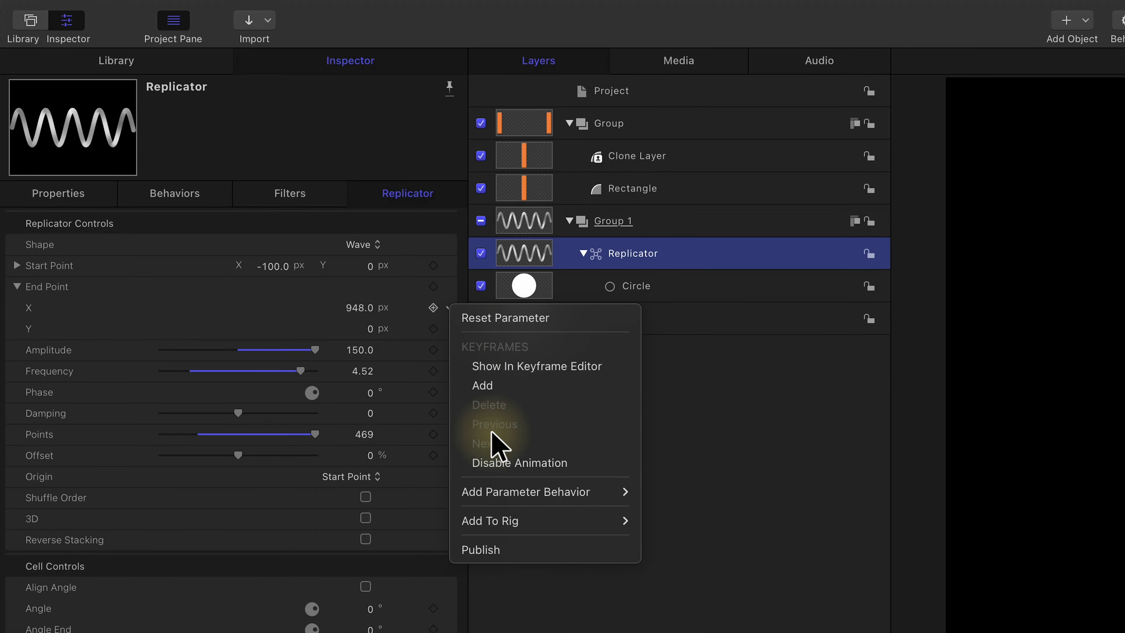
pyautogui.moveTo(529, 493)
pyautogui.click(664, 570)
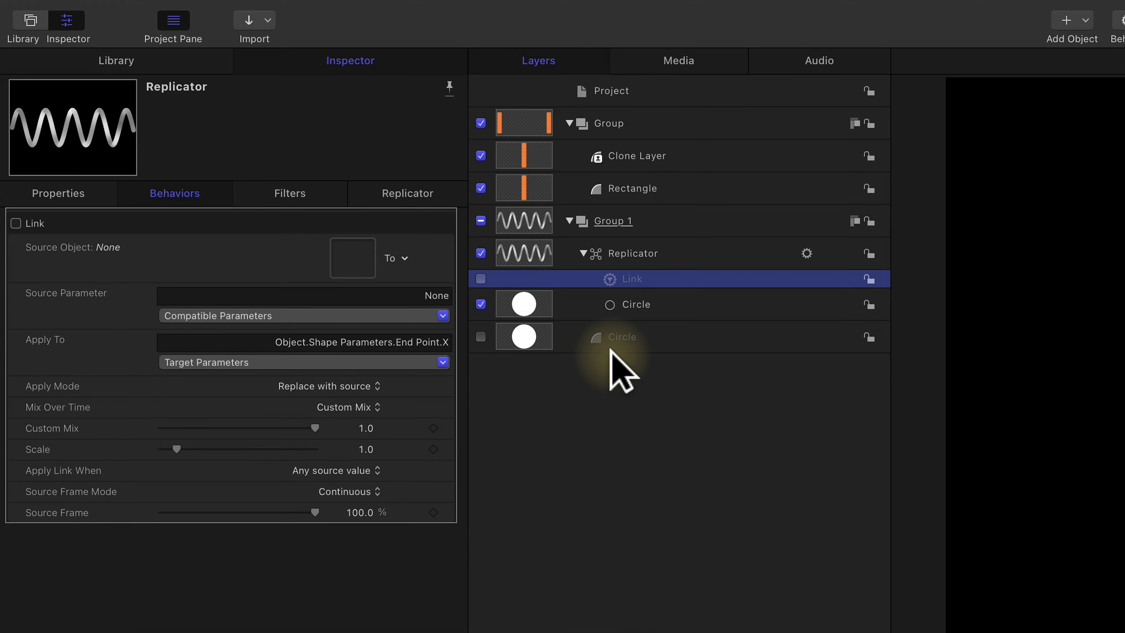
pyautogui.moveTo(533, 155)
pyautogui.mouseDown()
pyautogui.moveTo(498, 198)
pyautogui.moveTo(402, 261)
pyautogui.moveTo(341, 261)
pyautogui.mouseUp()
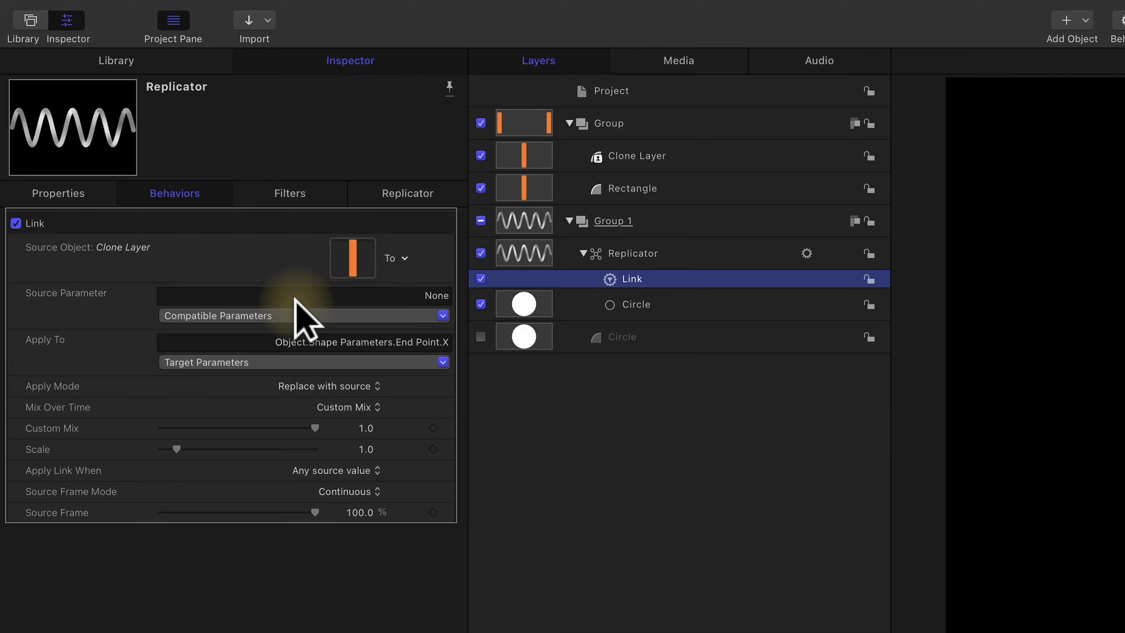
# Step: Set the link's source parameter to the Clone Layer's Position X and its X offset to 326
pyautogui.click(222, 315)
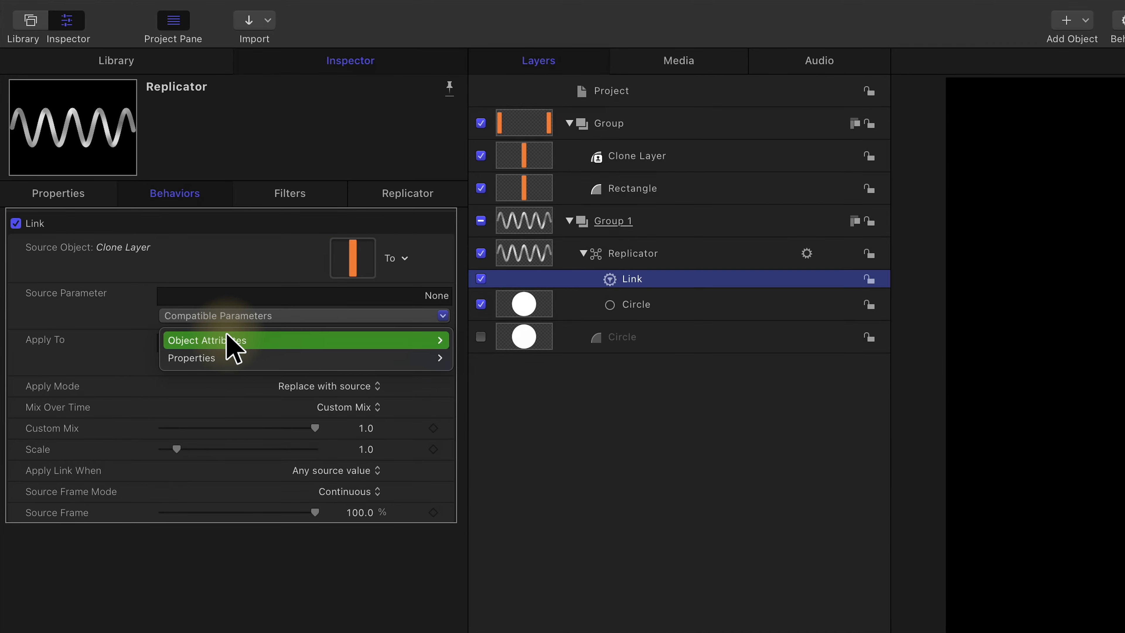
pyautogui.moveTo(228, 341)
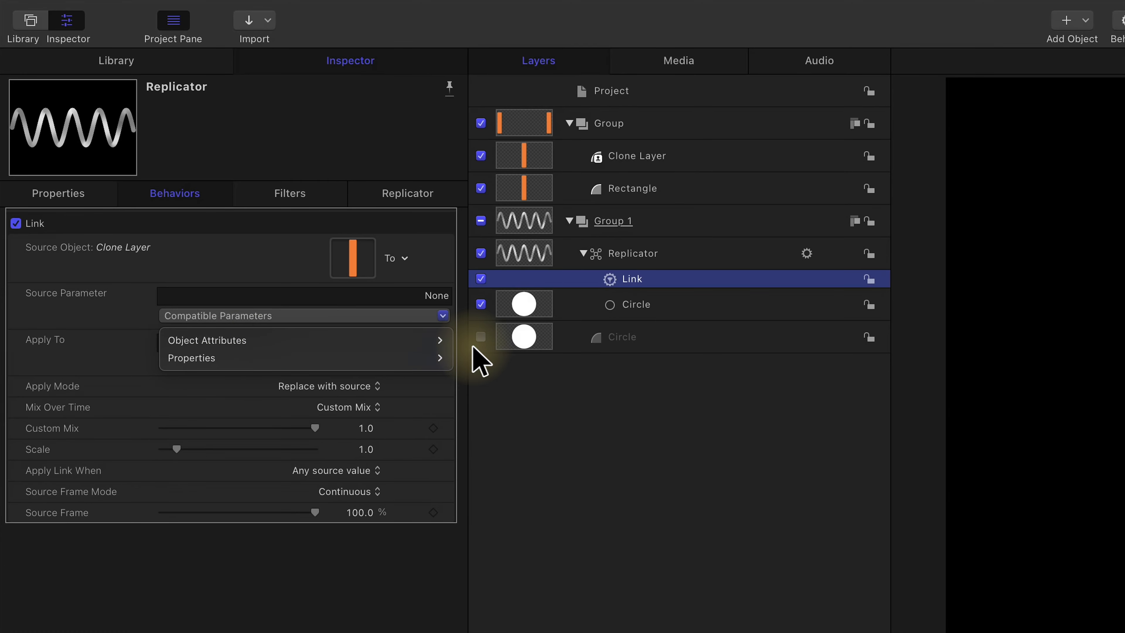
pyautogui.moveTo(432, 359)
pyautogui.moveTo(510, 360)
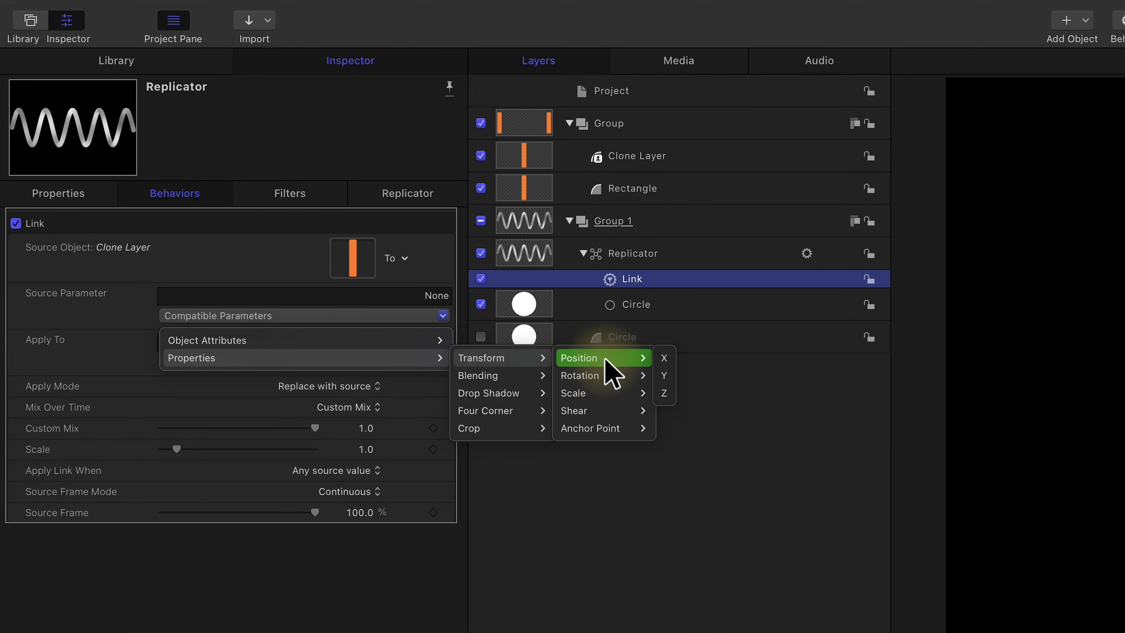
pyautogui.click(664, 358)
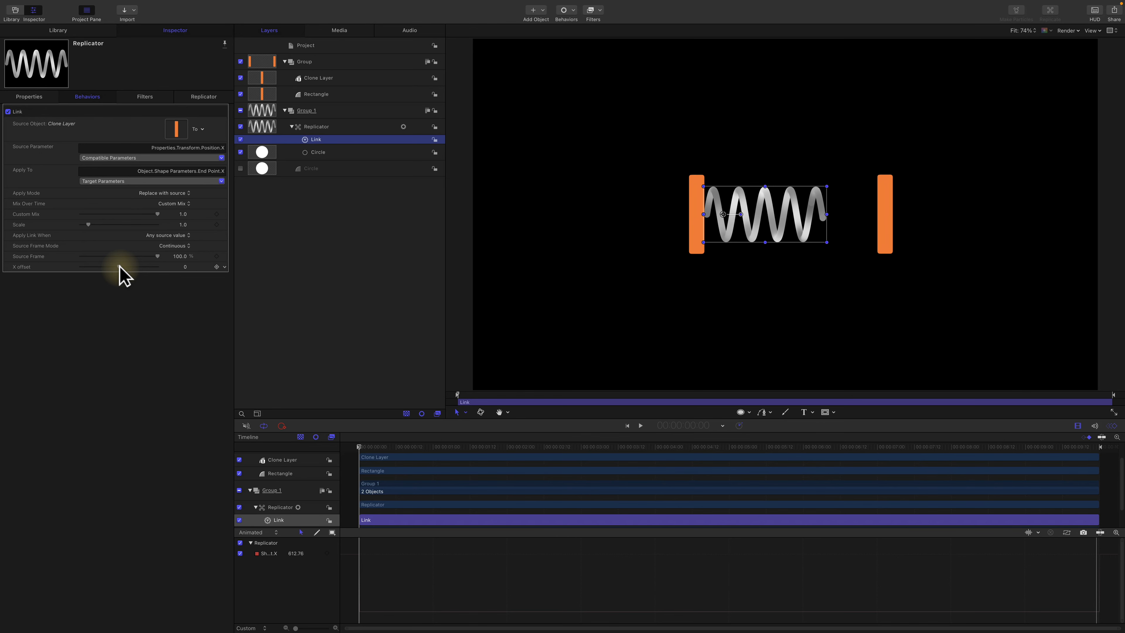
pyautogui.moveTo(120, 268); pyautogui.dragTo(181, 267)
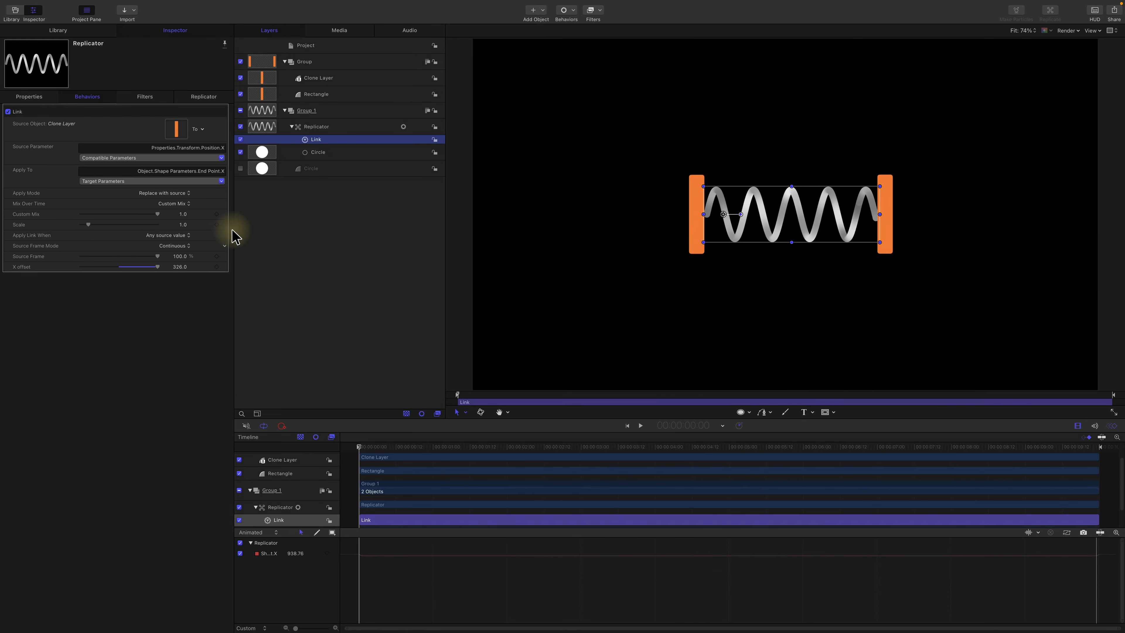
# Step: Move the right bar around the canvas to test whether the spring's end follows it
pyautogui.click(343, 79)
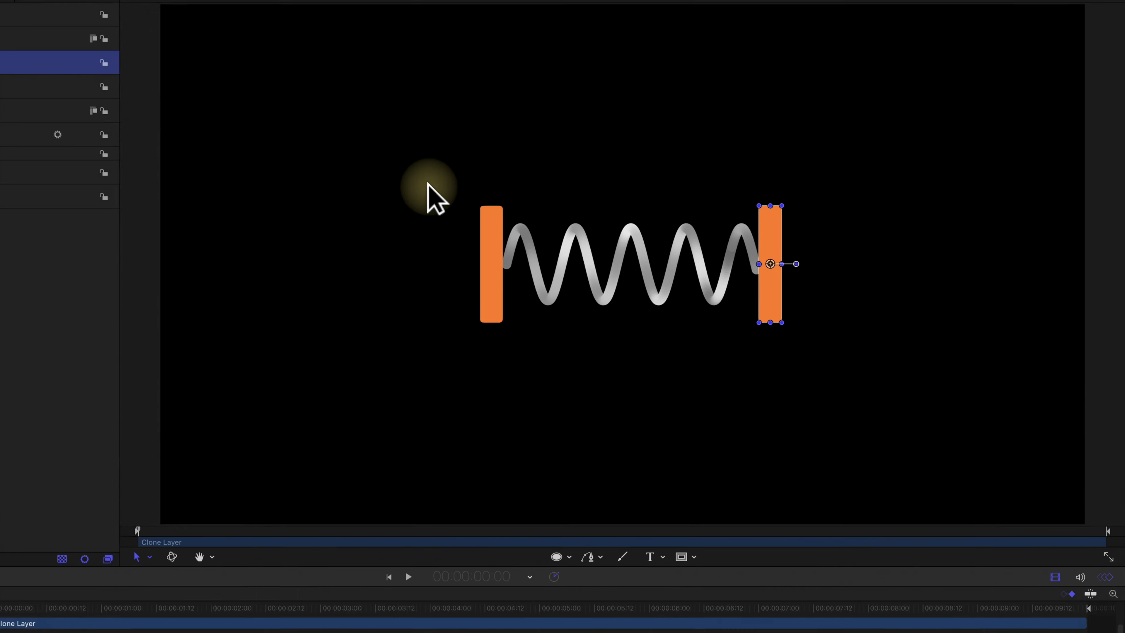
pyautogui.moveTo(886, 215); pyautogui.dragTo(936, 213)
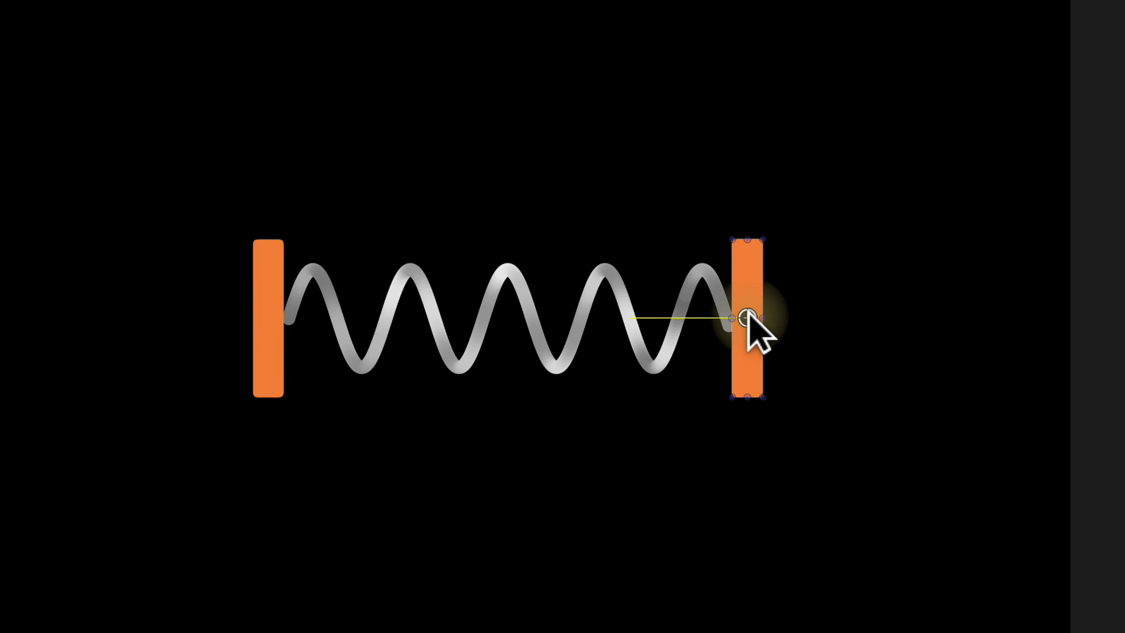
pyautogui.moveTo(748, 316); pyautogui.dragTo(674, 289)
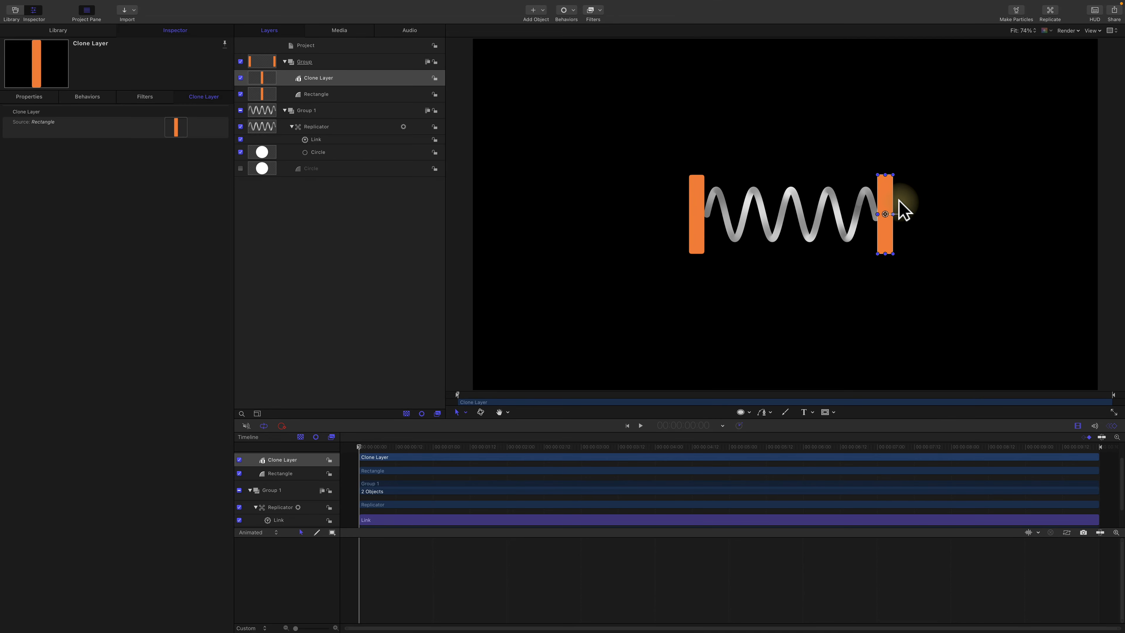
# Step: Add a second Link parameter behavior to the replicator's End Point Y, with the Clone Layer as its source object
pyautogui.click(313, 131)
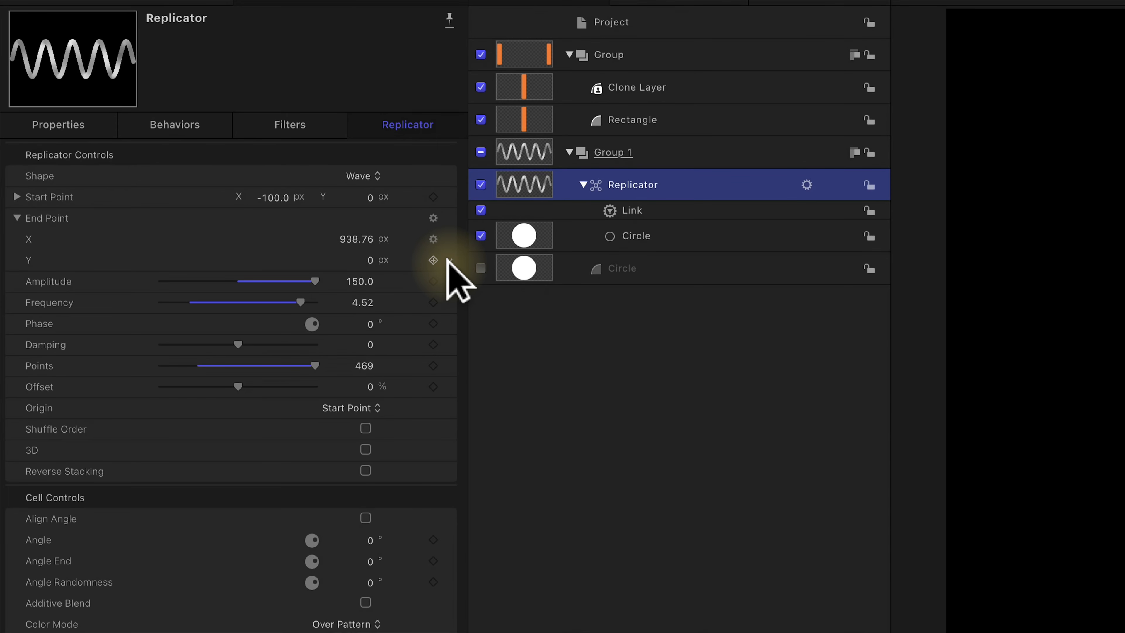
pyautogui.click(448, 261)
pyautogui.moveTo(510, 452)
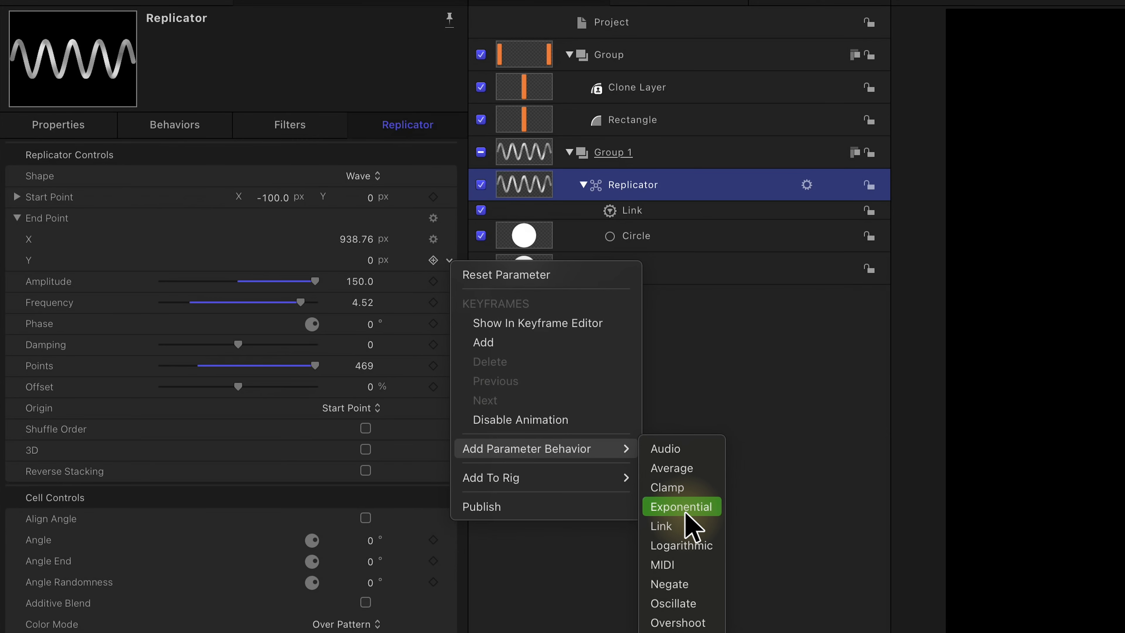
pyautogui.click(686, 525)
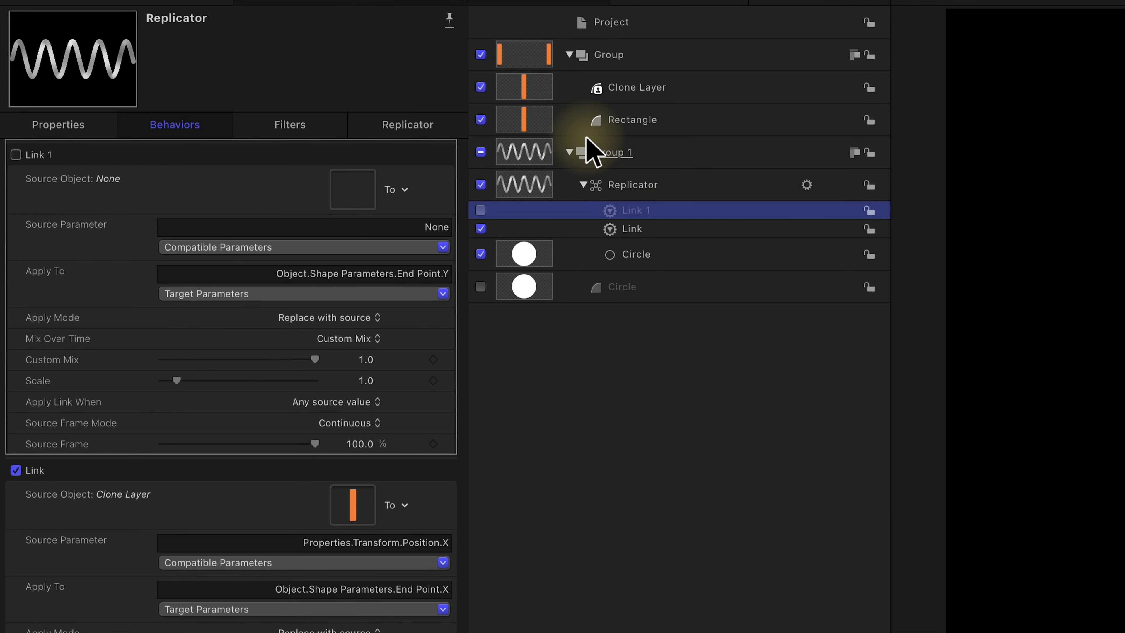
pyautogui.moveTo(520, 89)
pyautogui.mouseDown()
pyautogui.moveTo(397, 176)
pyautogui.moveTo(351, 189)
pyautogui.mouseUp()
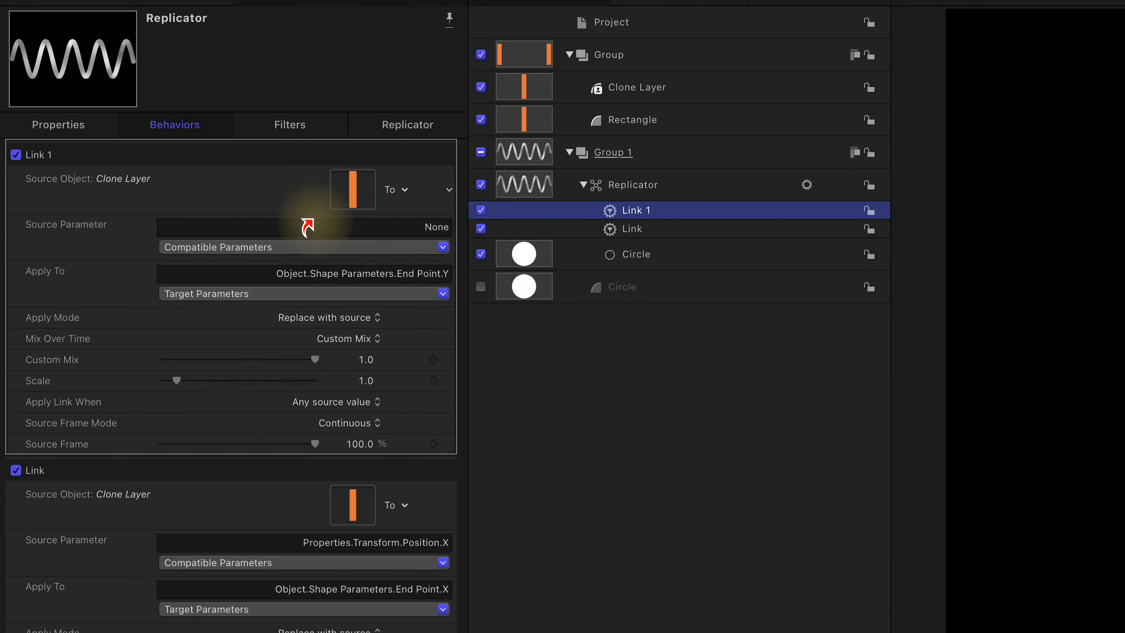
# Step: Set the second link's source parameter to the Clone Layer's Position Y
pyautogui.click(274, 247)
pyautogui.moveTo(284, 294)
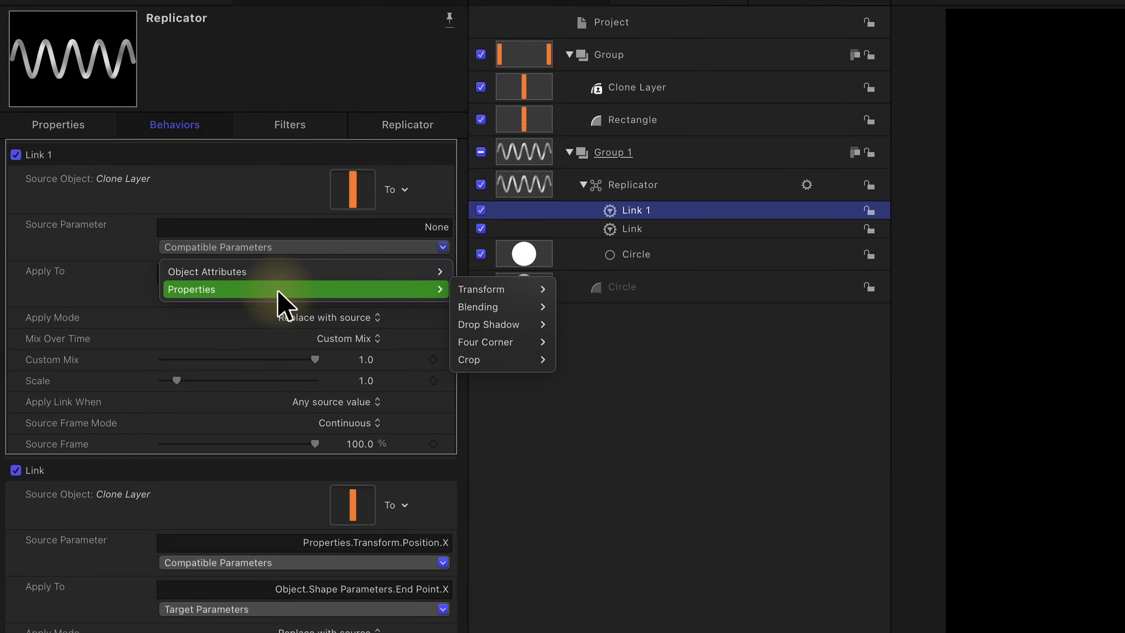
pyautogui.moveTo(484, 289)
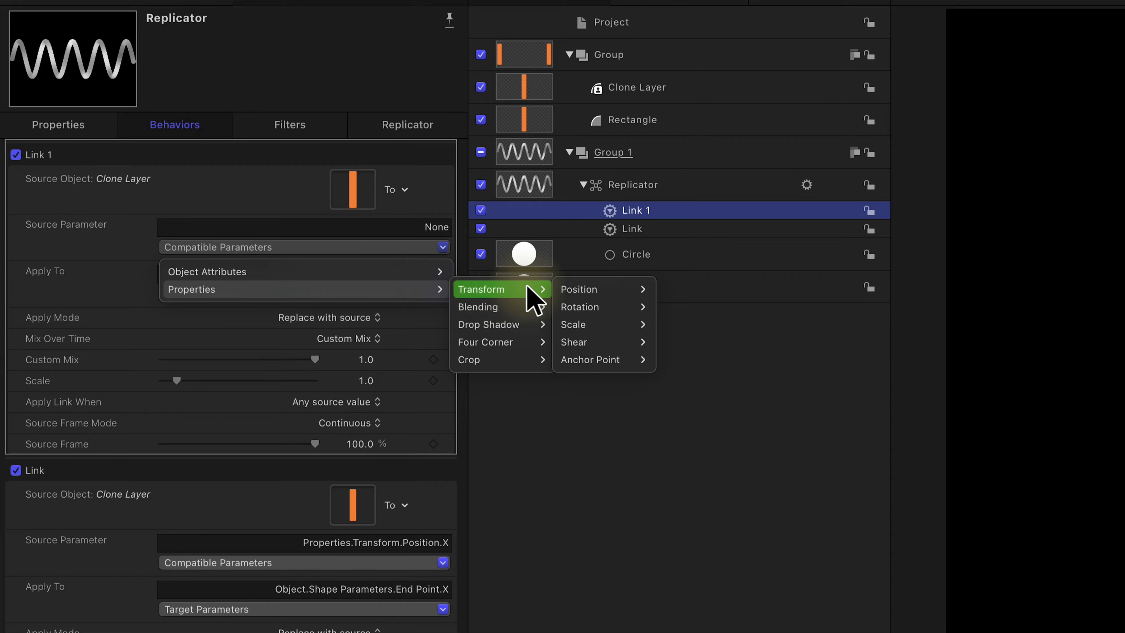
pyautogui.moveTo(584, 294)
pyautogui.click(664, 307)
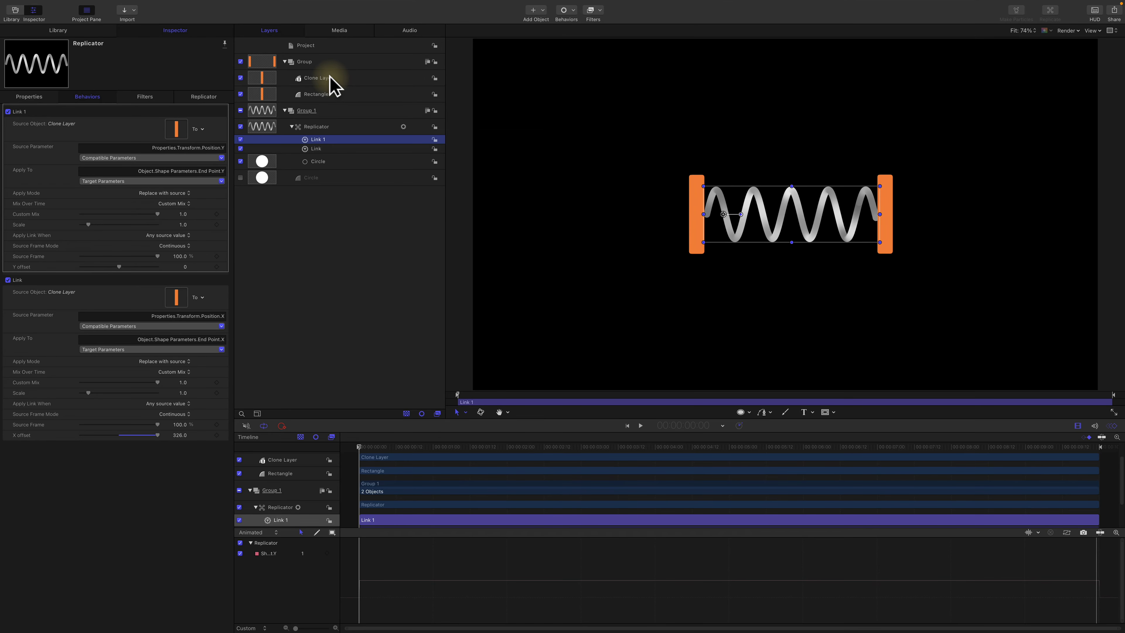
# Step: Move the Clone Layer bar around the canvas to test both links, leaving it closer to the left bar at about X 359 px
pyautogui.click(348, 80)
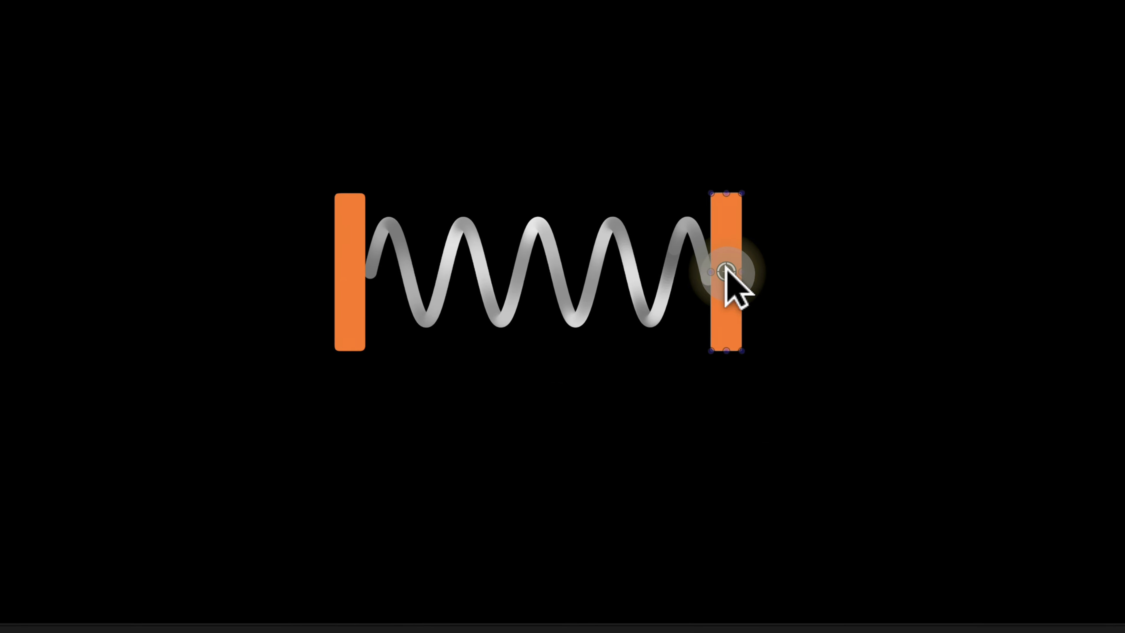
pyautogui.moveTo(883, 210); pyautogui.dragTo(881, 179)
pyautogui.moveTo(720, 202); pyautogui.dragTo(657, 269)
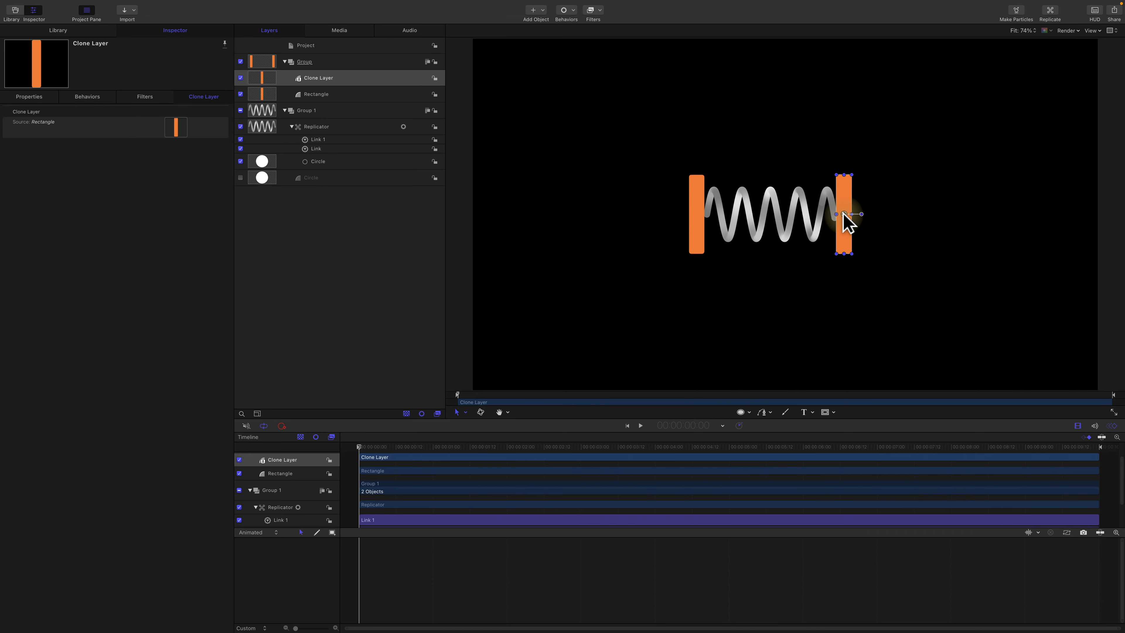
pyautogui.moveTo(844, 214)
pyautogui.mouseDown()
pyautogui.moveTo(873, 213)
pyautogui.moveTo(843, 214)
pyautogui.mouseUp()
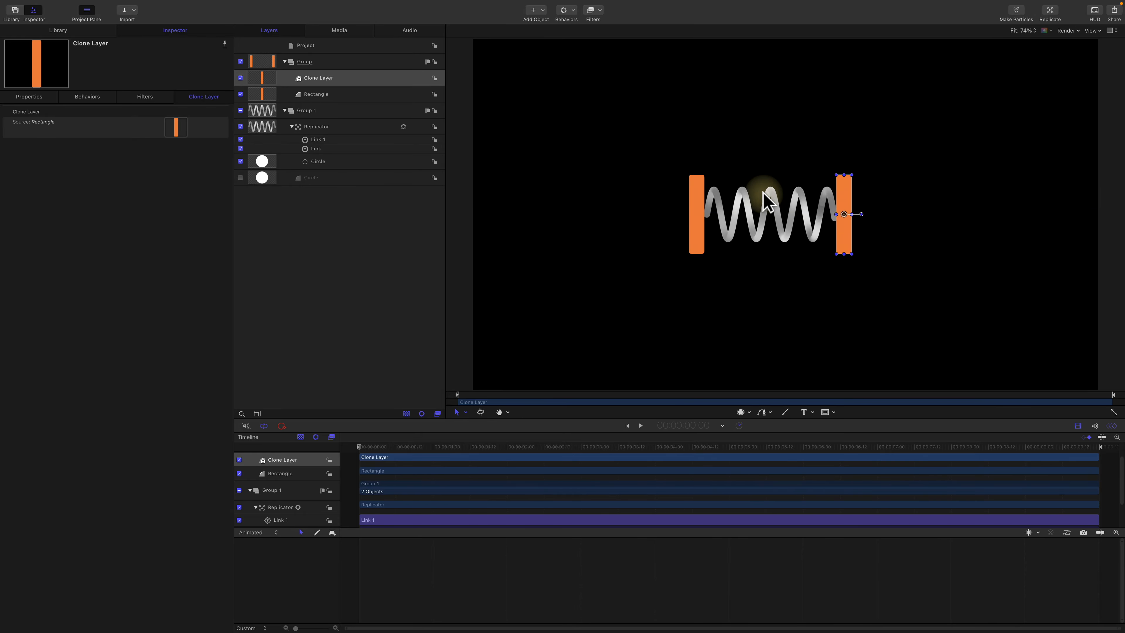
# Step: Add an Overshoot parameter behavior to the Clone Layer's Position X
pyautogui.click(333, 76)
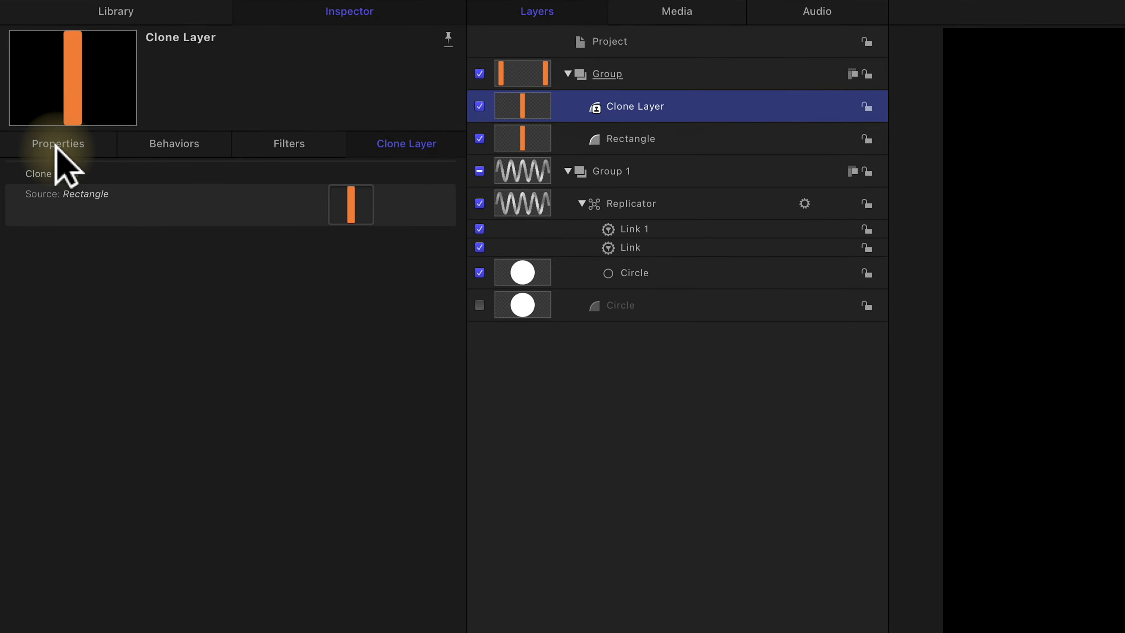
pyautogui.click(29, 96)
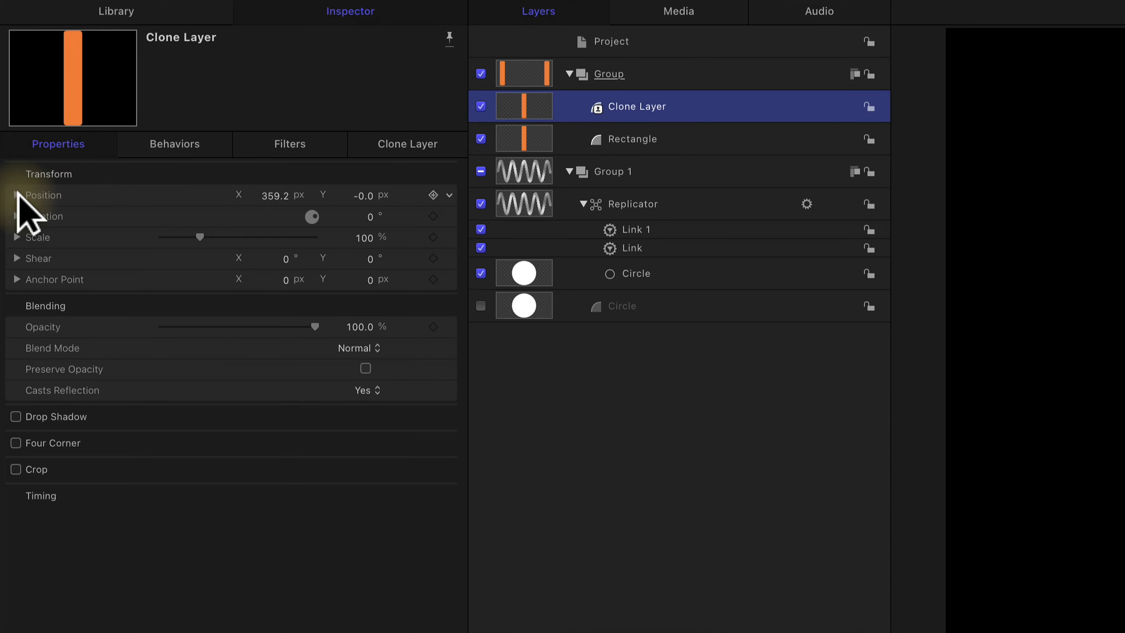
pyautogui.click(17, 195)
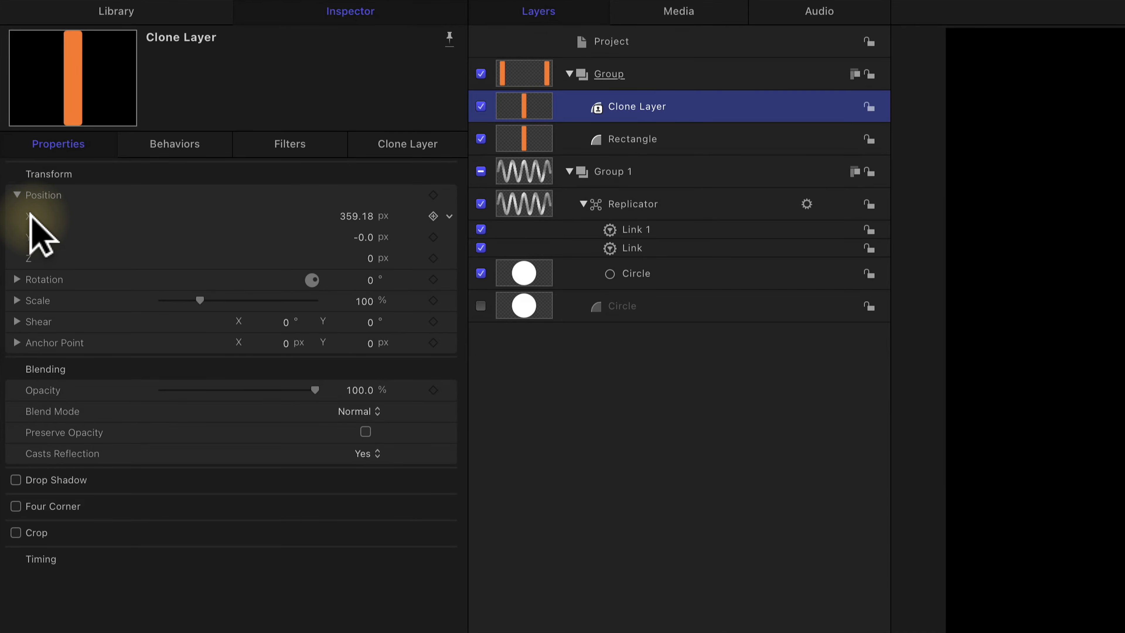
pyautogui.click(449, 216)
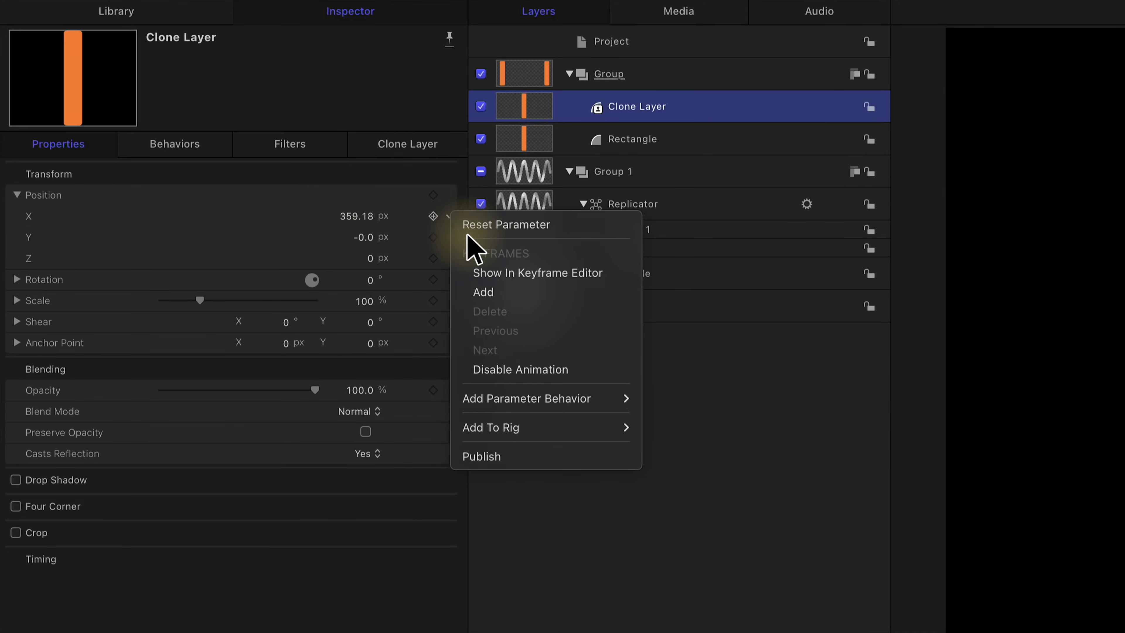
pyautogui.moveTo(507, 396)
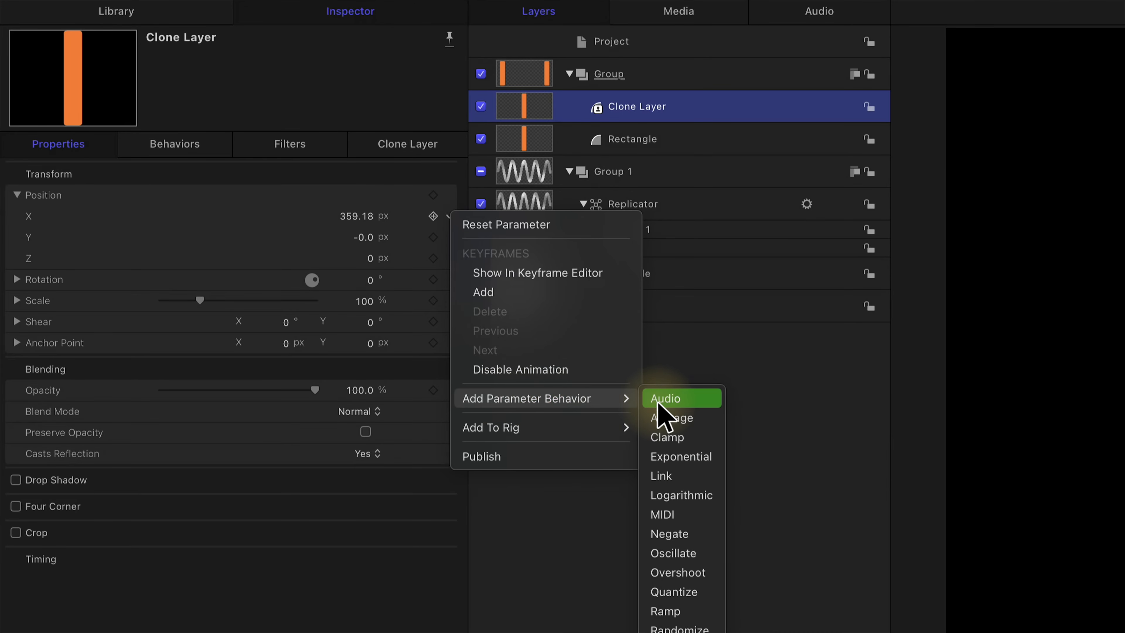
pyautogui.click(709, 572)
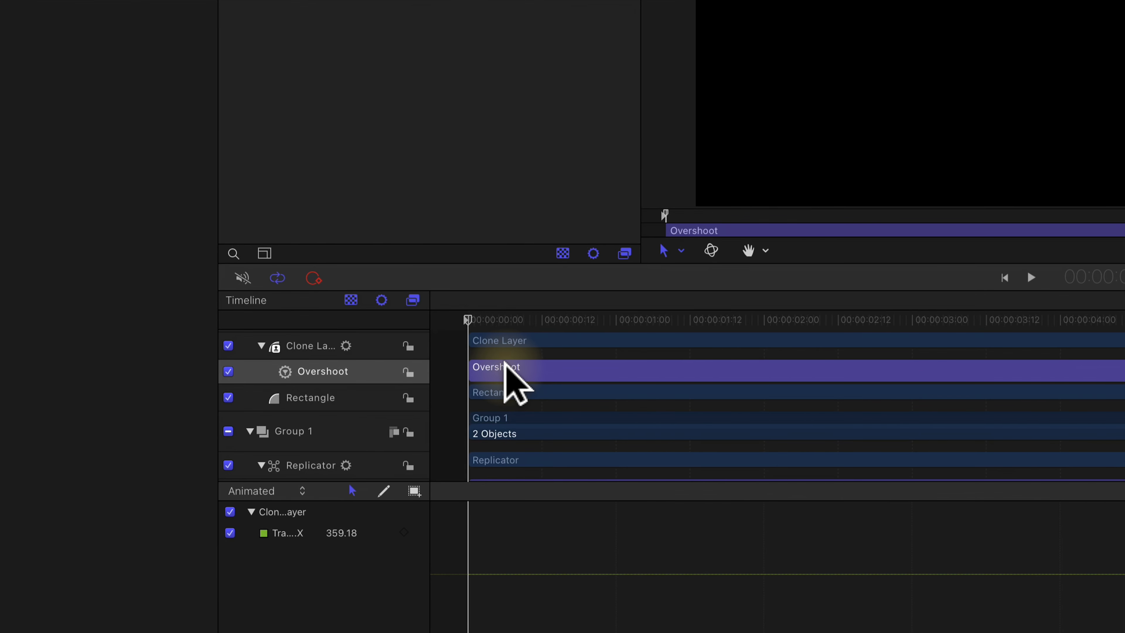
# Step: Shift the Overshoot behavior to start at about frame 5 and trim its end to 1:01
pyautogui.moveTo(505, 364); pyautogui.dragTo(535, 365)
pyautogui.click(622, 318)
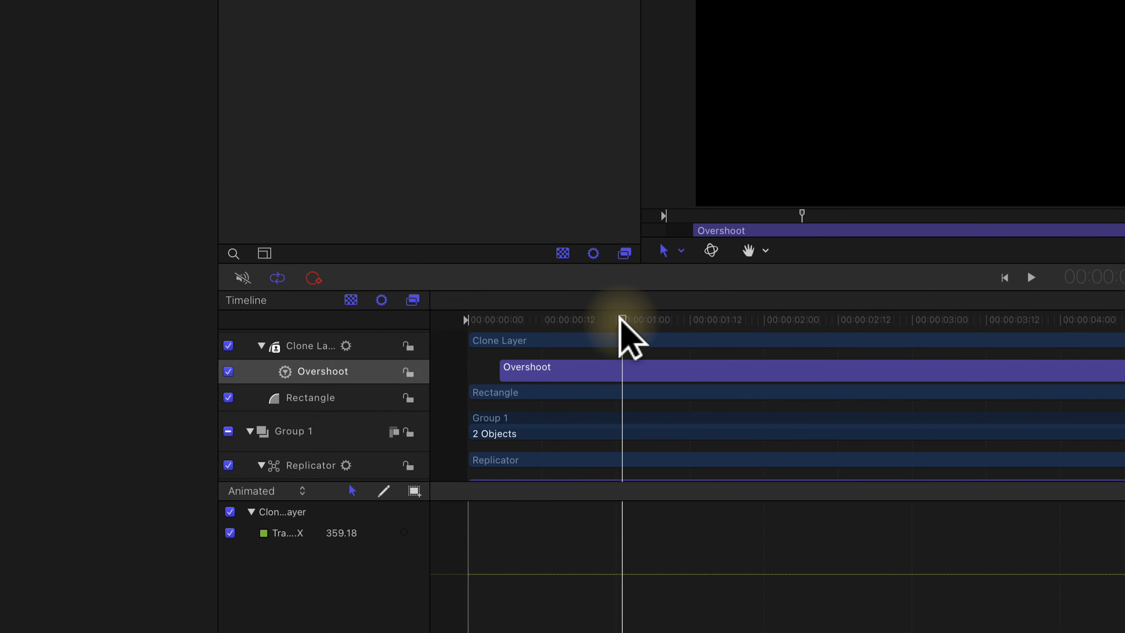
pyautogui.click(628, 369)
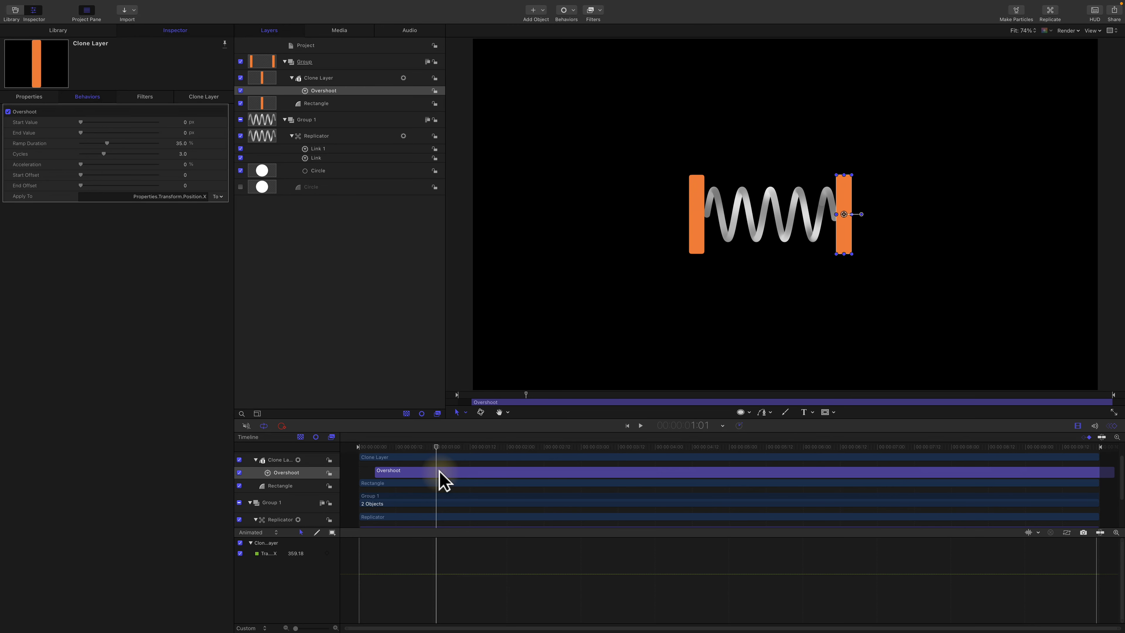
pyautogui.press('o')
# Step: Park the playhead at 1:01, near the Overshoot's end, and set its End Value to about 375.7 px
pyautogui.moveTo(438, 447); pyautogui.dragTo(373, 448)
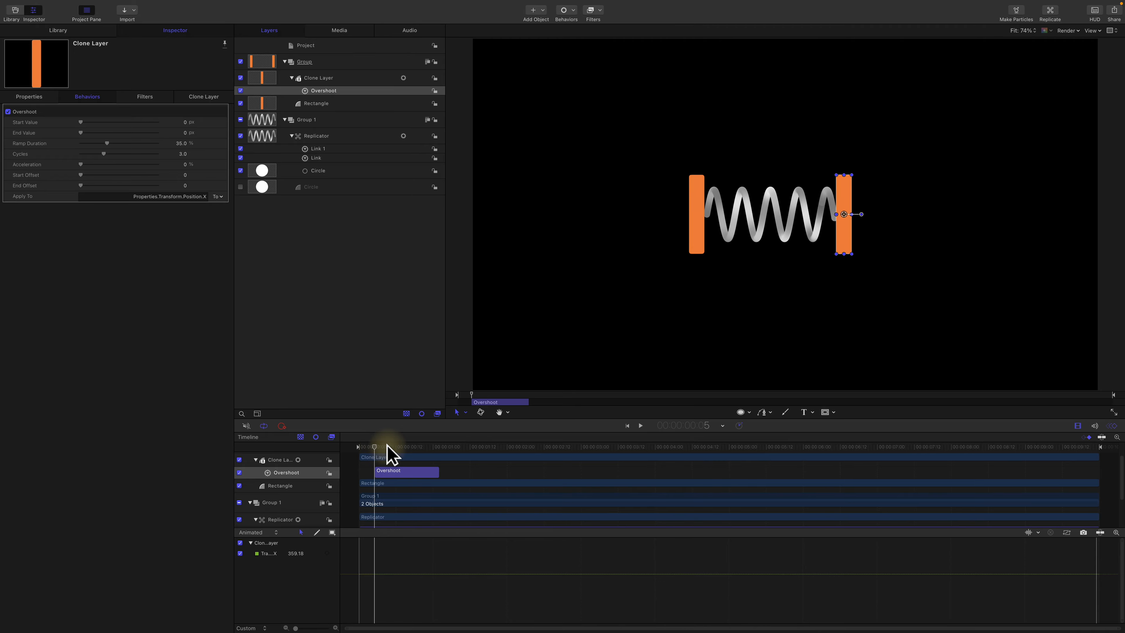
pyautogui.press('space')
pyautogui.moveTo(400, 447); pyautogui.dragTo(436, 447)
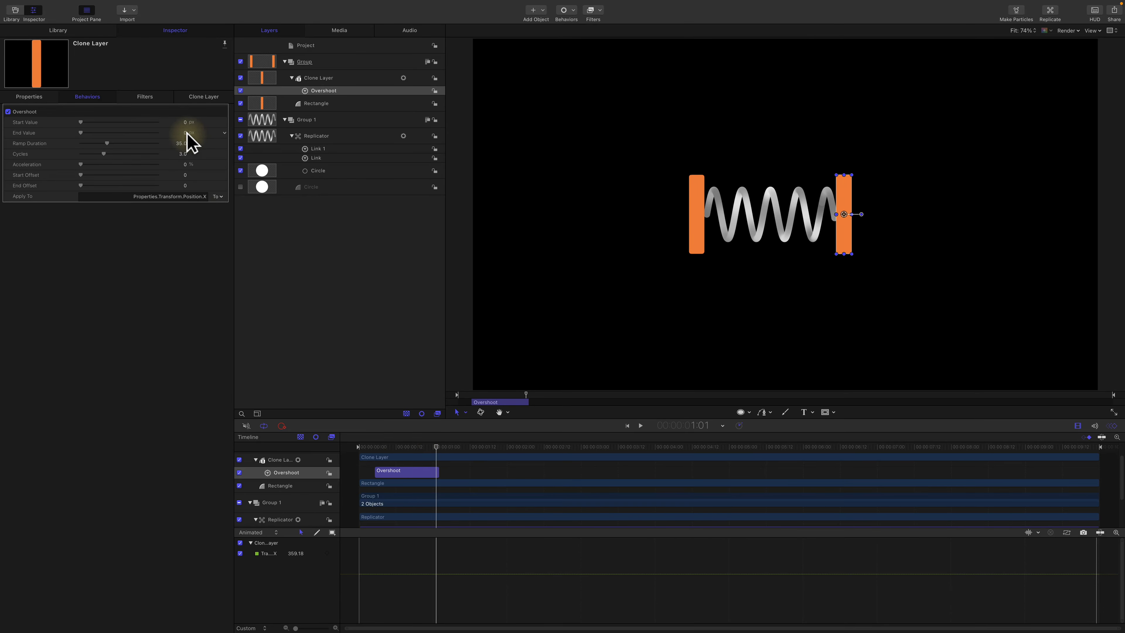
pyautogui.moveTo(185, 133); pyautogui.dragTo(186, 133)
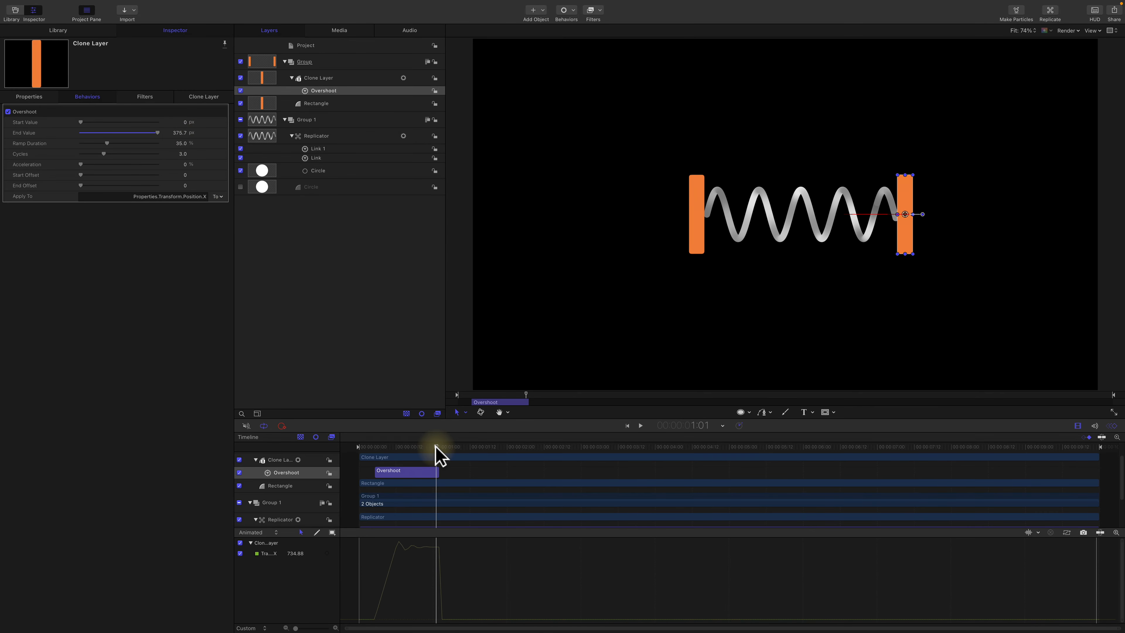
# Step: Play the animation repeatedly from the Overshoot's start to check how the spring stretches
pyautogui.moveTo(436, 448); pyautogui.dragTo(376, 447)
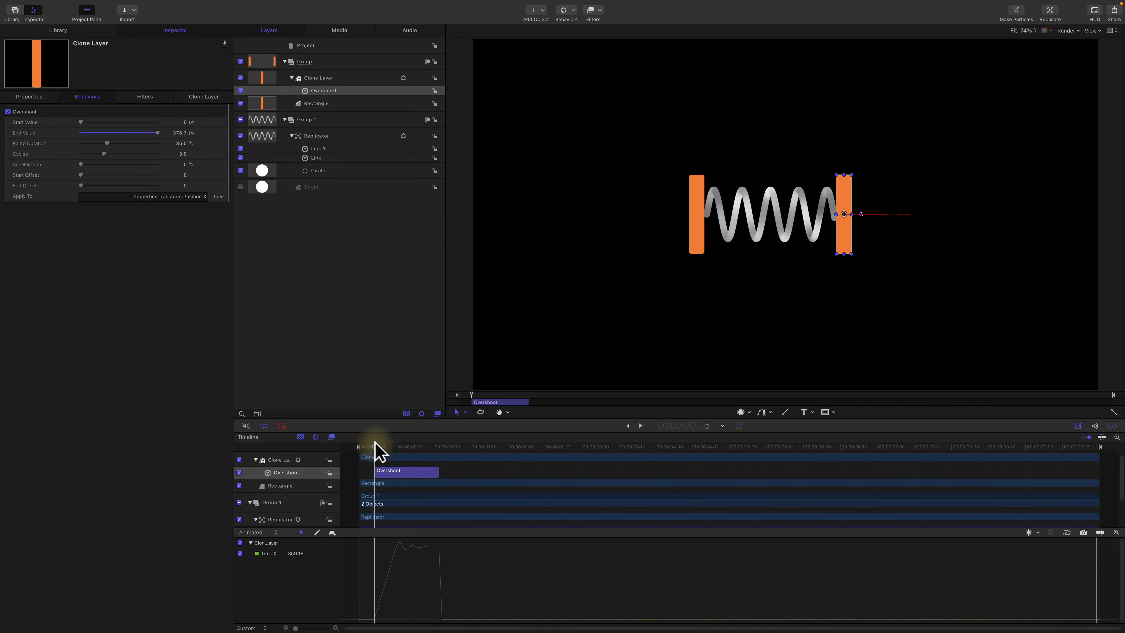
pyautogui.press('space')
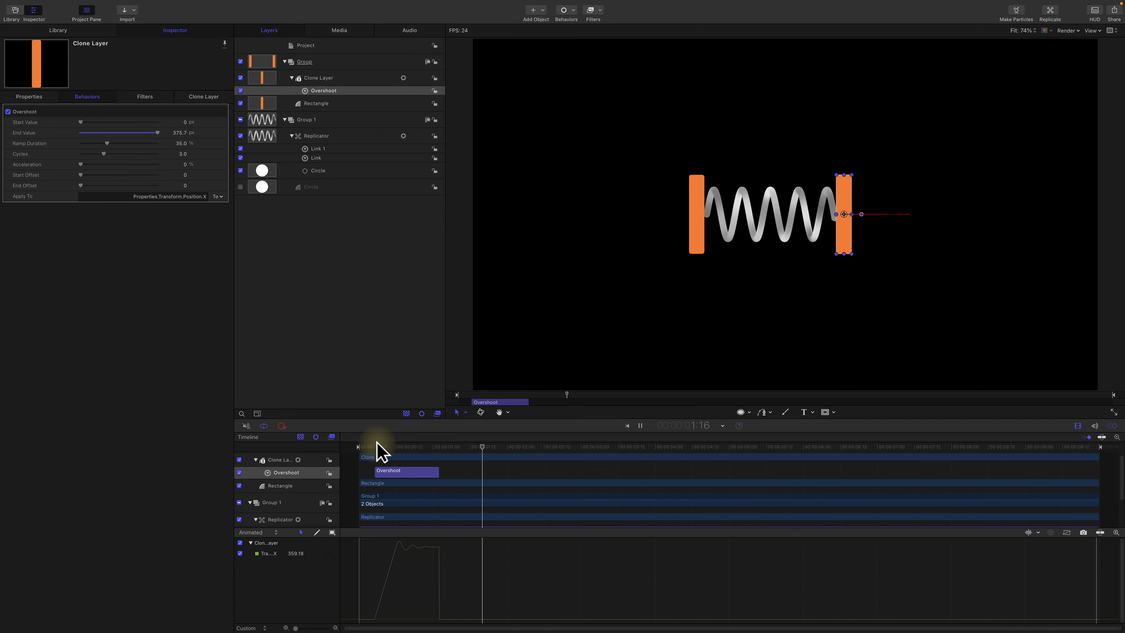
pyautogui.moveTo(389, 446)
pyautogui.mouseDown()
pyautogui.moveTo(372, 442)
pyautogui.moveTo(432, 444)
pyautogui.moveTo(377, 447)
pyautogui.mouseUp()
pyautogui.press('space')
pyautogui.click(415, 442)
pyautogui.press('space')
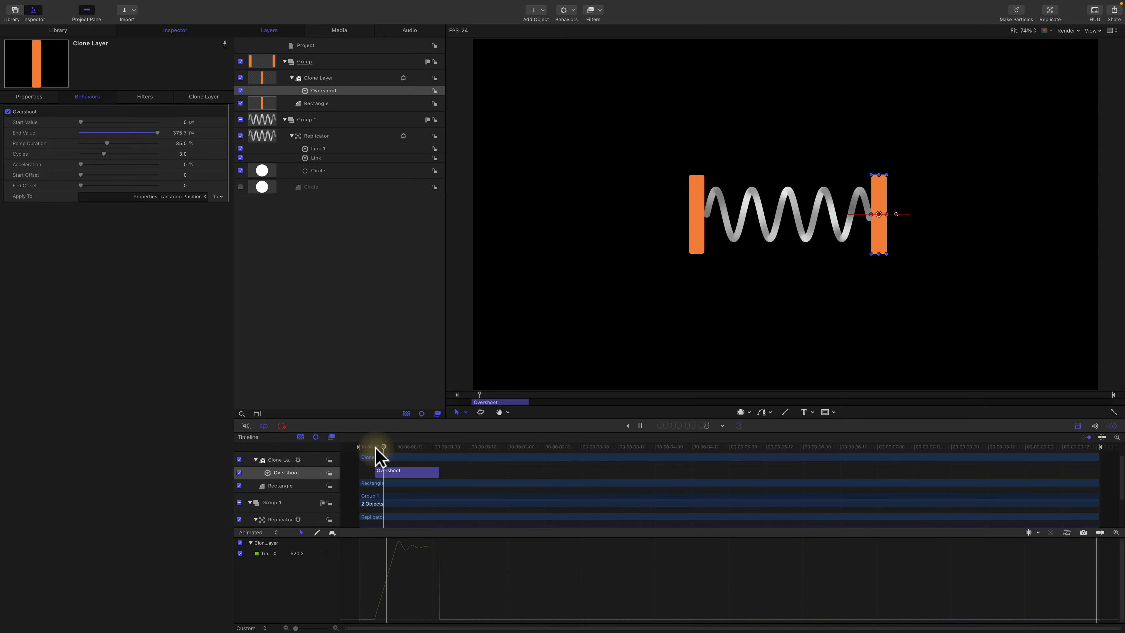
pyautogui.press('space')
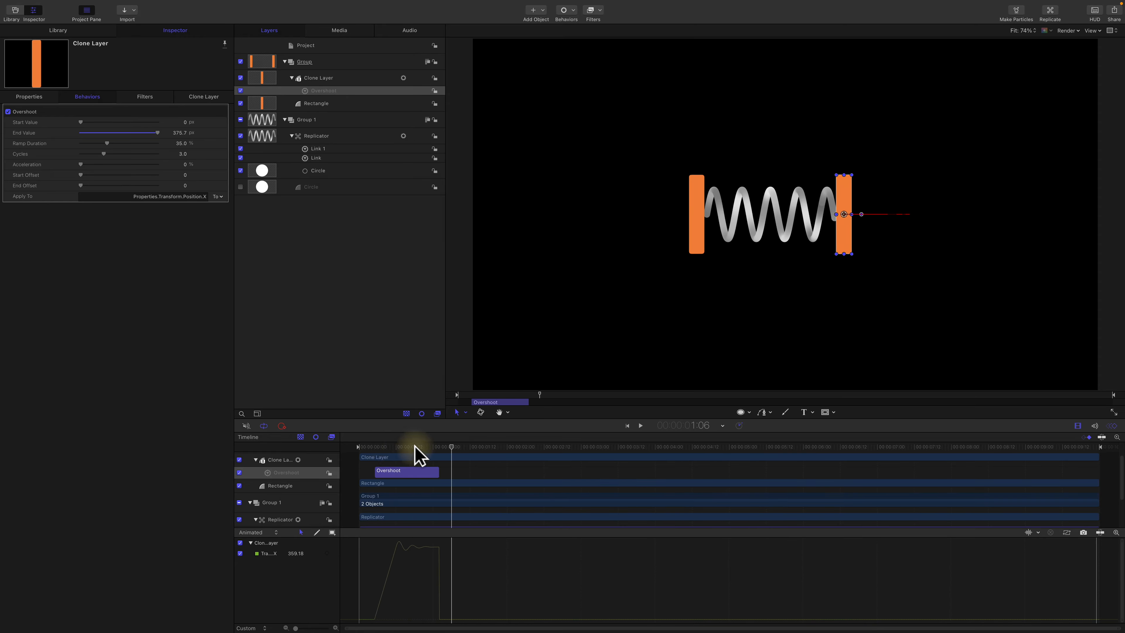
# Step: Try the Overshoot behavior with 6 cycles and a 44% ramp duration
pyautogui.moveTo(417, 446); pyautogui.dragTo(437, 445)
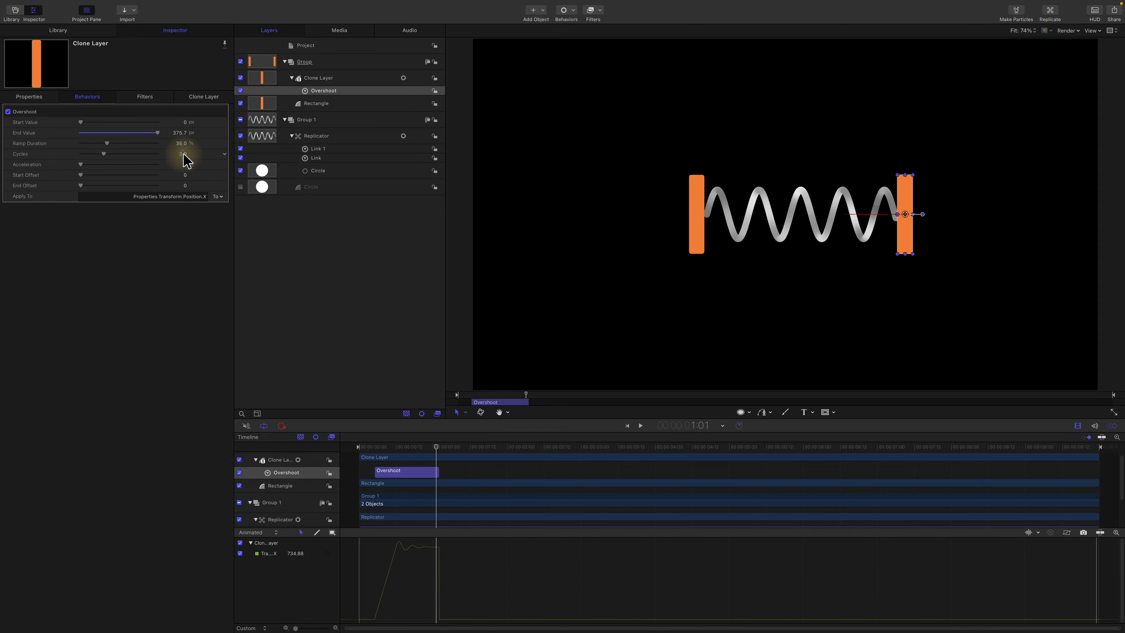
pyautogui.moveTo(184, 159); pyautogui.dragTo(185, 159)
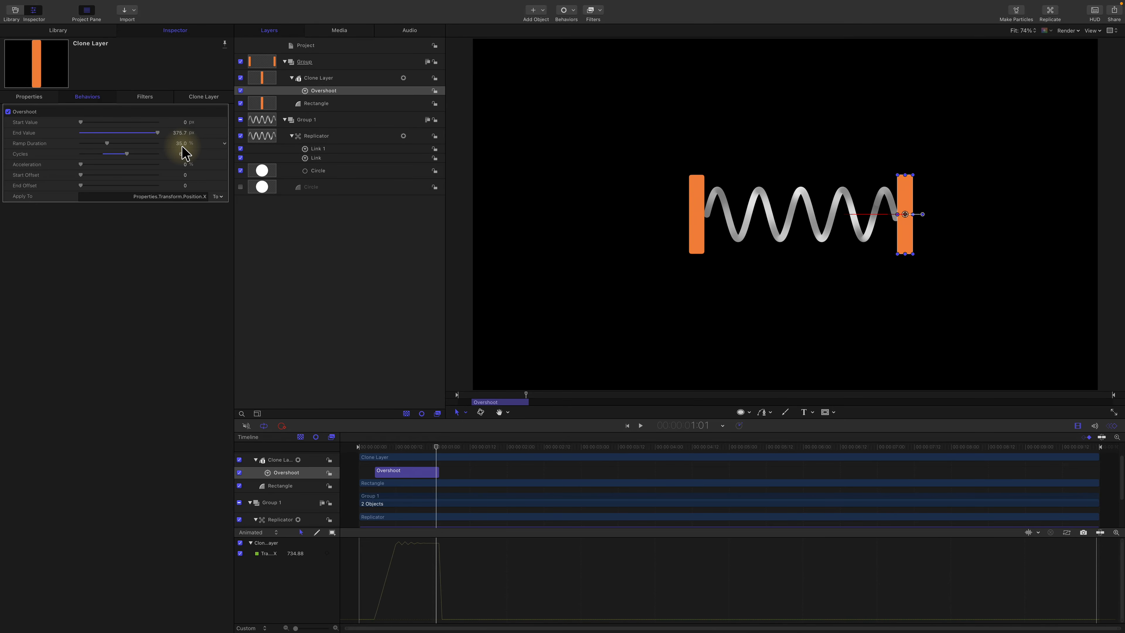
pyautogui.moveTo(184, 150); pyautogui.dragTo(185, 150)
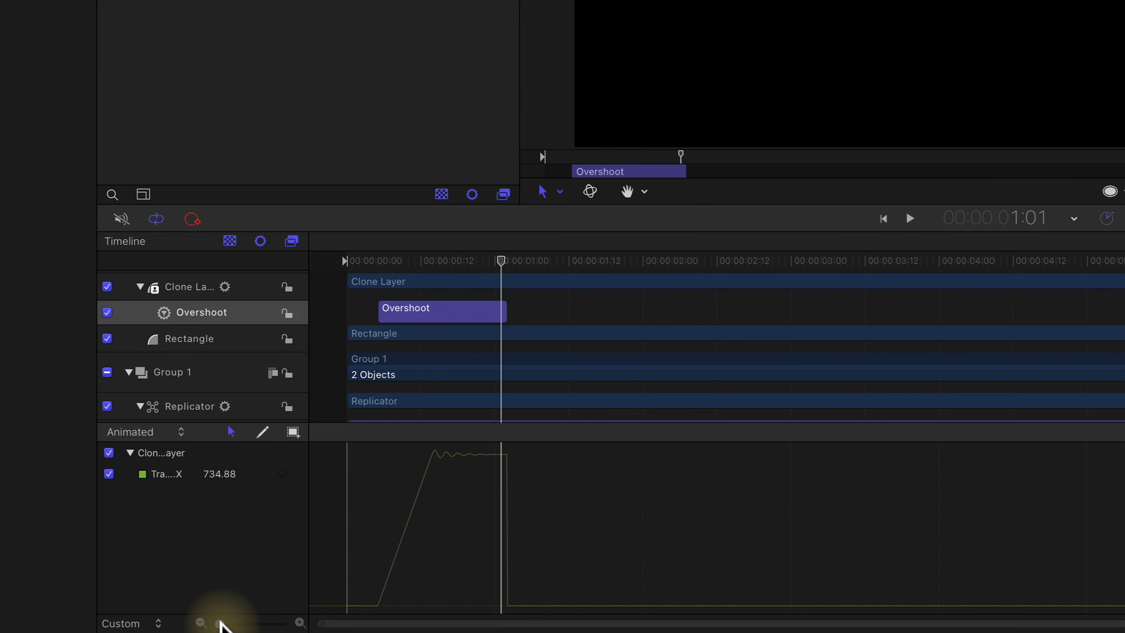
# Step: Inspect the Position X curve up close in the Keyframe Editor and play the animation from the Overshoot's start
pyautogui.moveTo(220, 625); pyautogui.dragTo(260, 623)
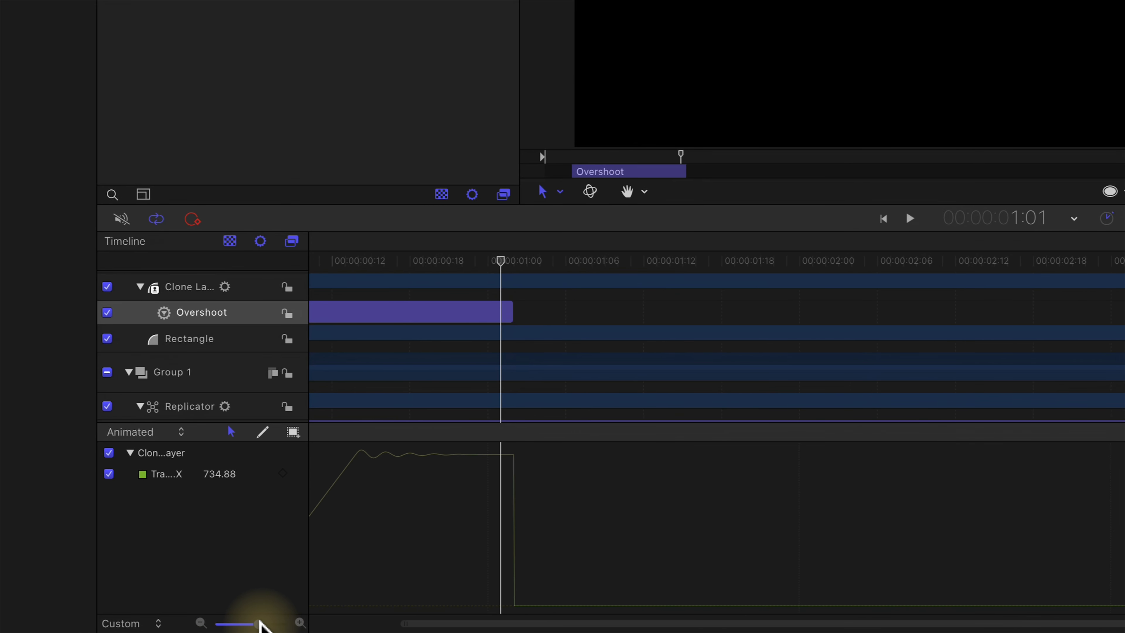
pyautogui.click(523, 262)
pyautogui.moveTo(538, 262); pyautogui.dragTo(411, 267)
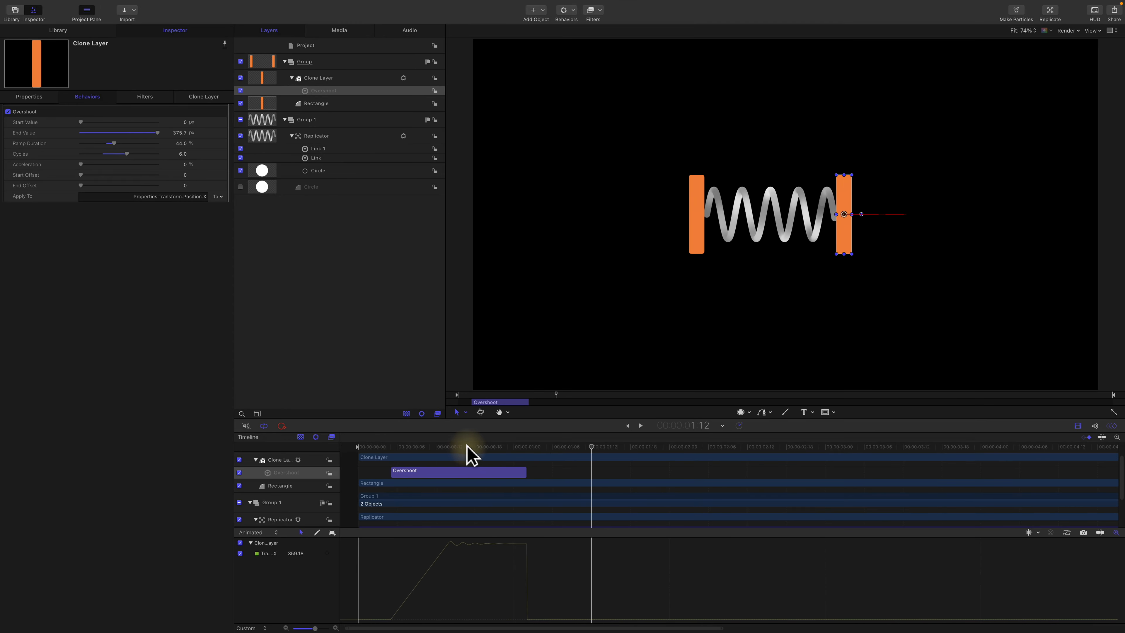
pyautogui.moveTo(466, 449); pyautogui.dragTo(391, 446)
pyautogui.press('space')
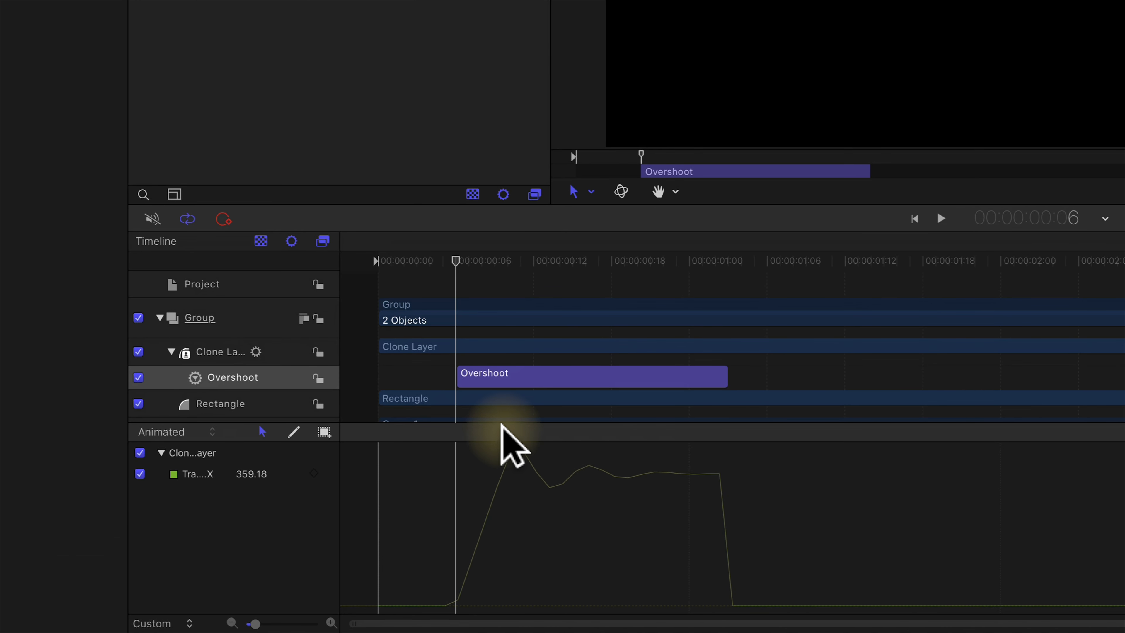
# Step: Replay the spring animation from frame 6 to judge the bounce with 3 cycles and a 17.66% ramp duration
pyautogui.click(456, 261)
pyautogui.press('space')
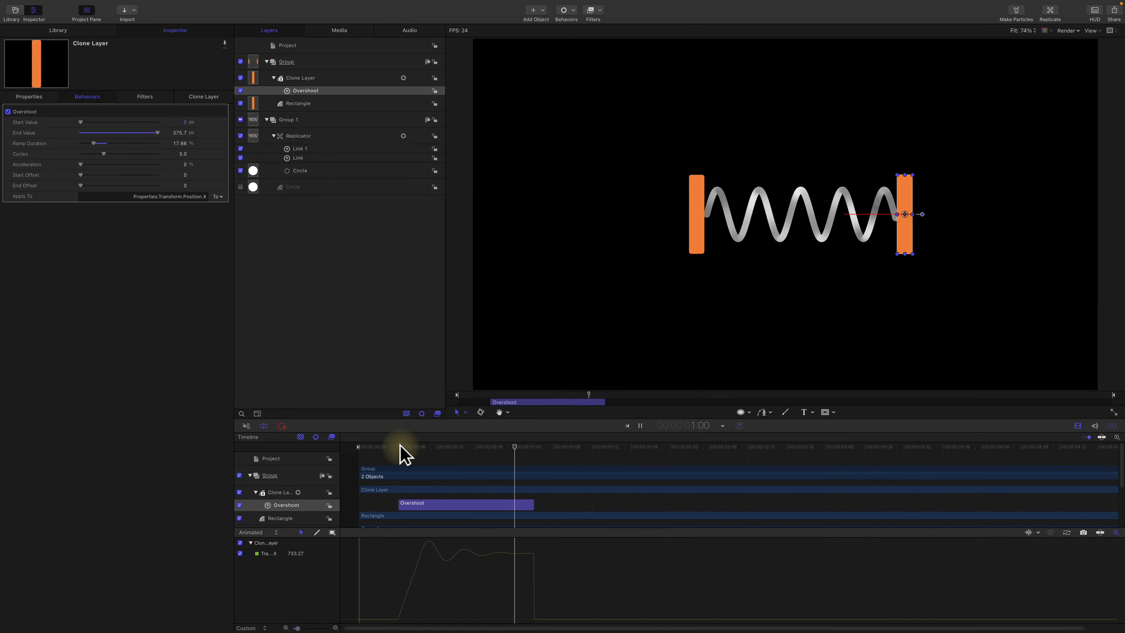
pyautogui.click(402, 445)
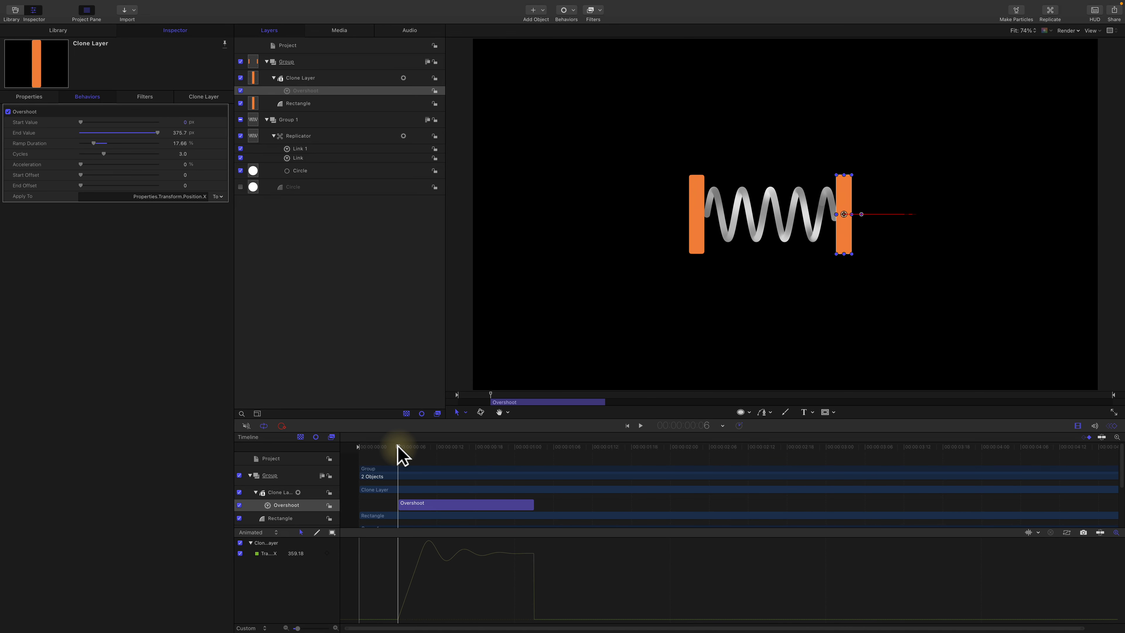
pyautogui.press('space')
pyautogui.press('space')
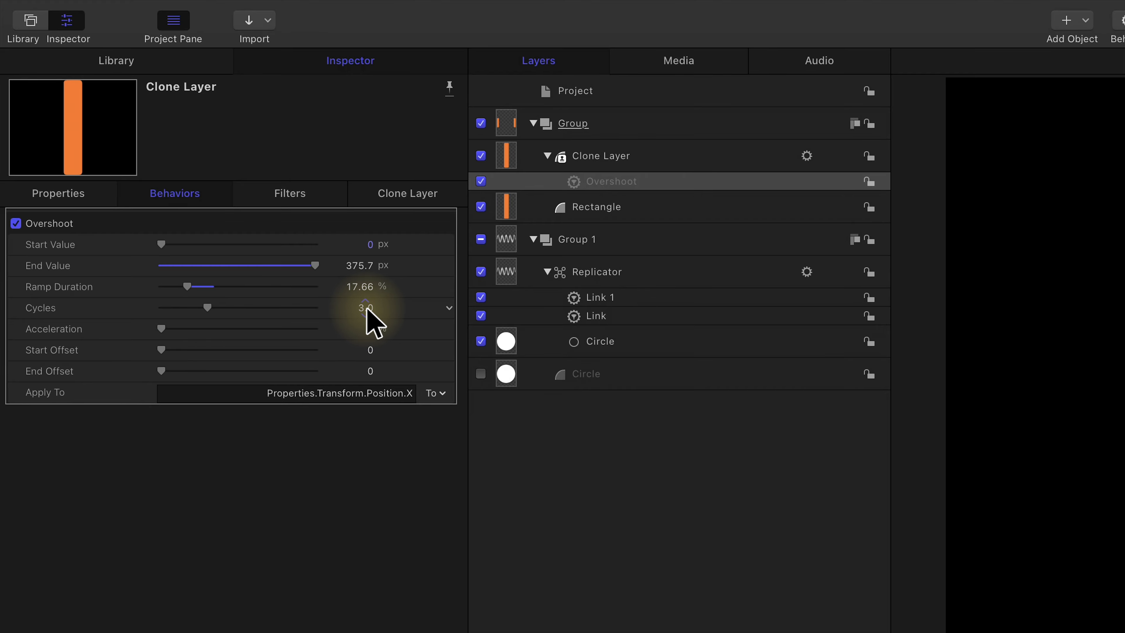
# Step: Set the Overshoot's cycles to 4, shorten its ramp duration, and play back the result
pyautogui.moveTo(367, 311); pyautogui.dragTo(395, 344)
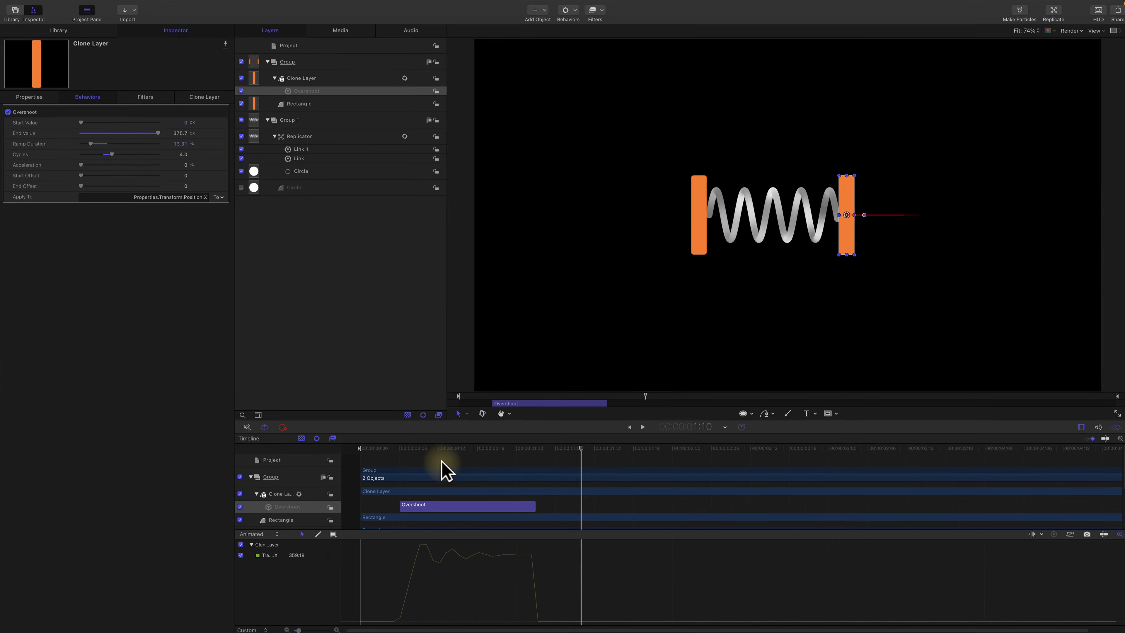
pyautogui.moveTo(437, 451); pyautogui.dragTo(386, 451)
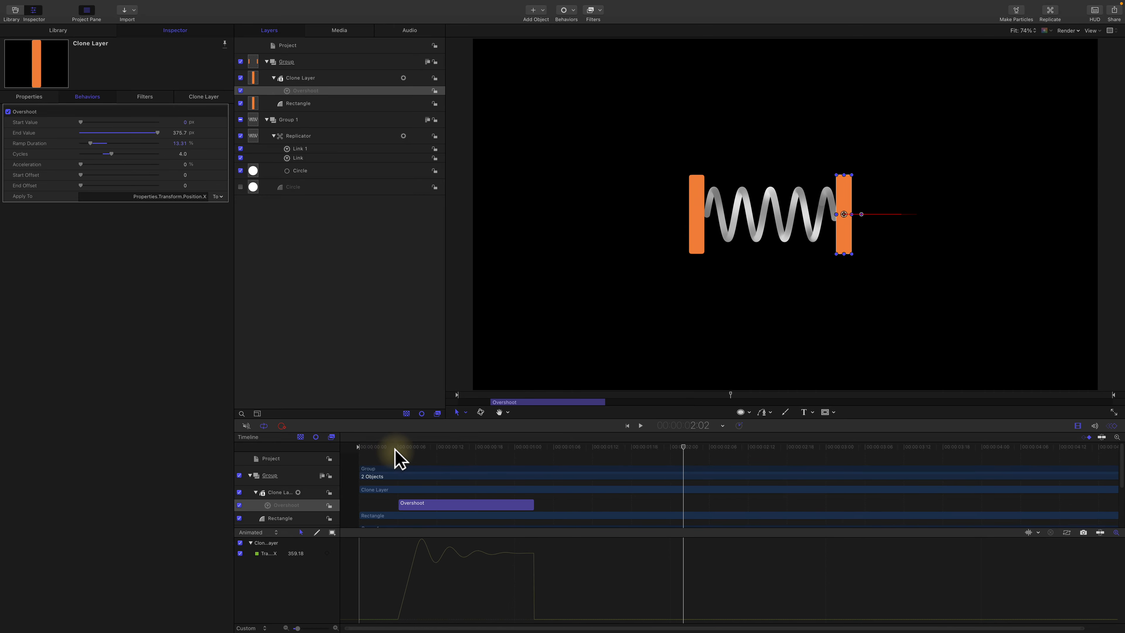
pyautogui.click(392, 447)
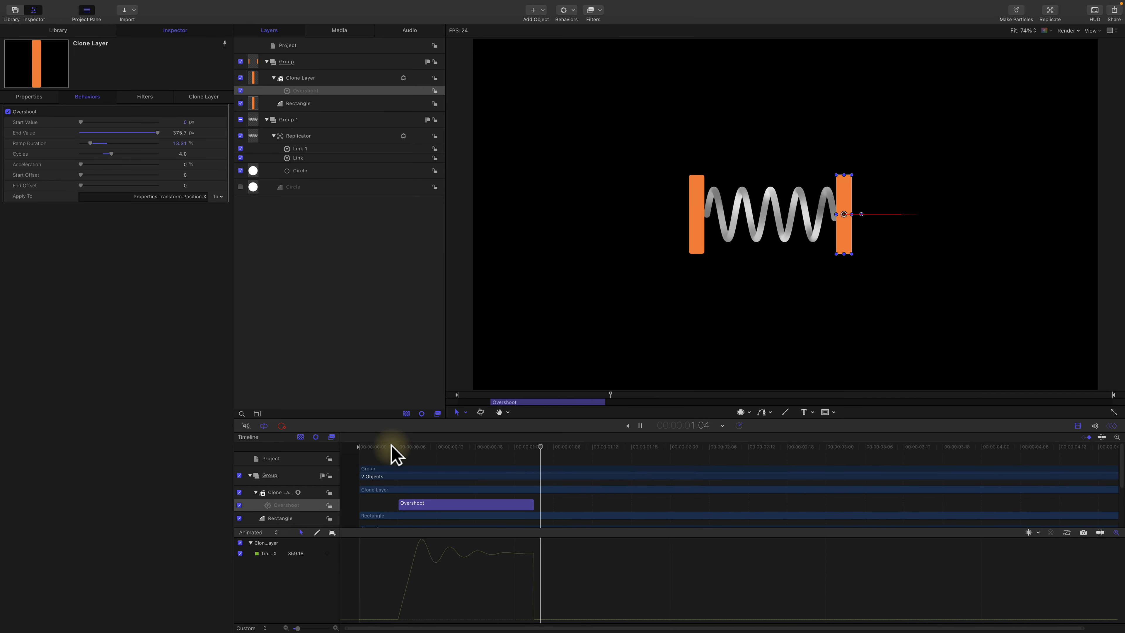
pyautogui.press('space')
# Step: At the Overshoot's first frame, lower its Start Value below zero so the right bar's X position is about 113 px
pyautogui.hotkey('shift', 'i')
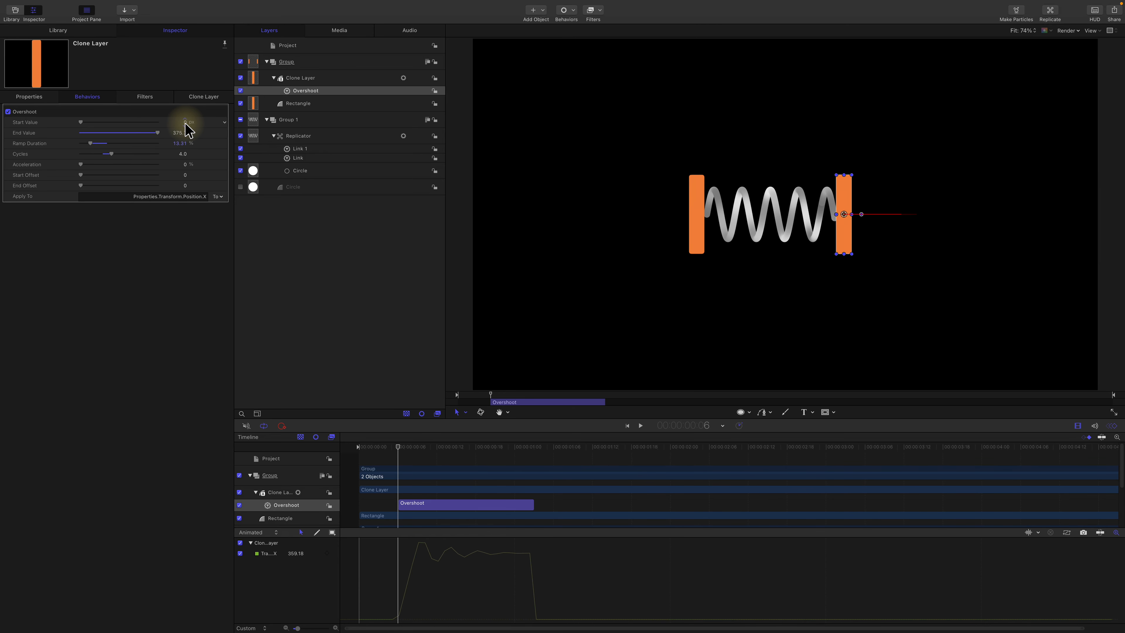
pyautogui.moveTo(185, 122); pyautogui.dragTo(184, 122)
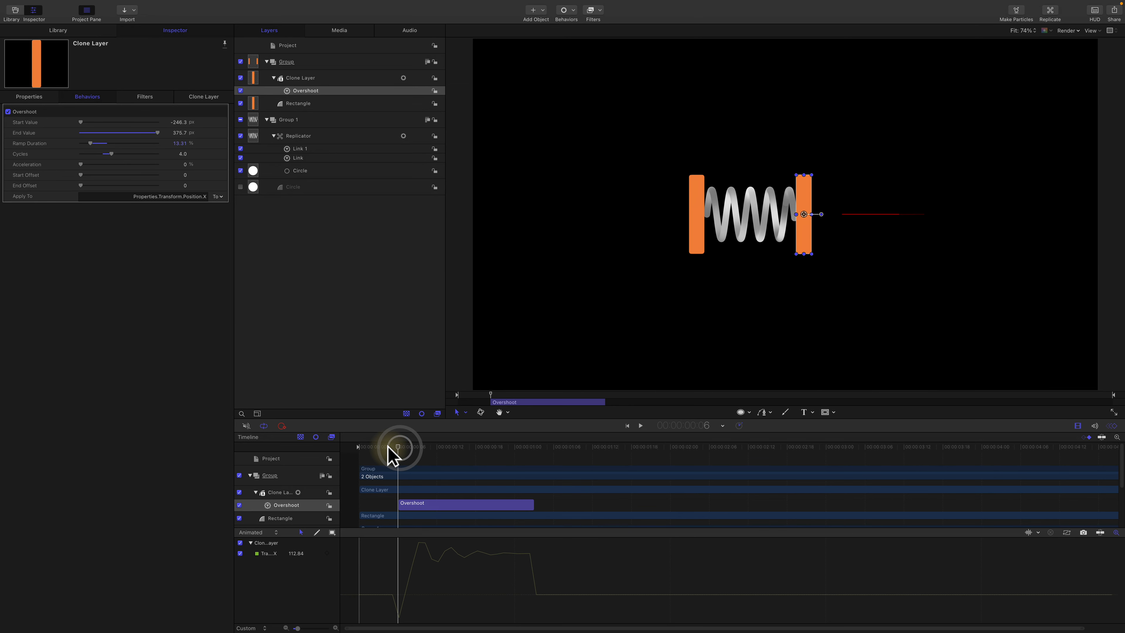
# Step: Replay the spring animation several times from the project start to judge the bounce with the negative Start Value
pyautogui.moveTo(569, 273); pyautogui.dragTo(499, 272)
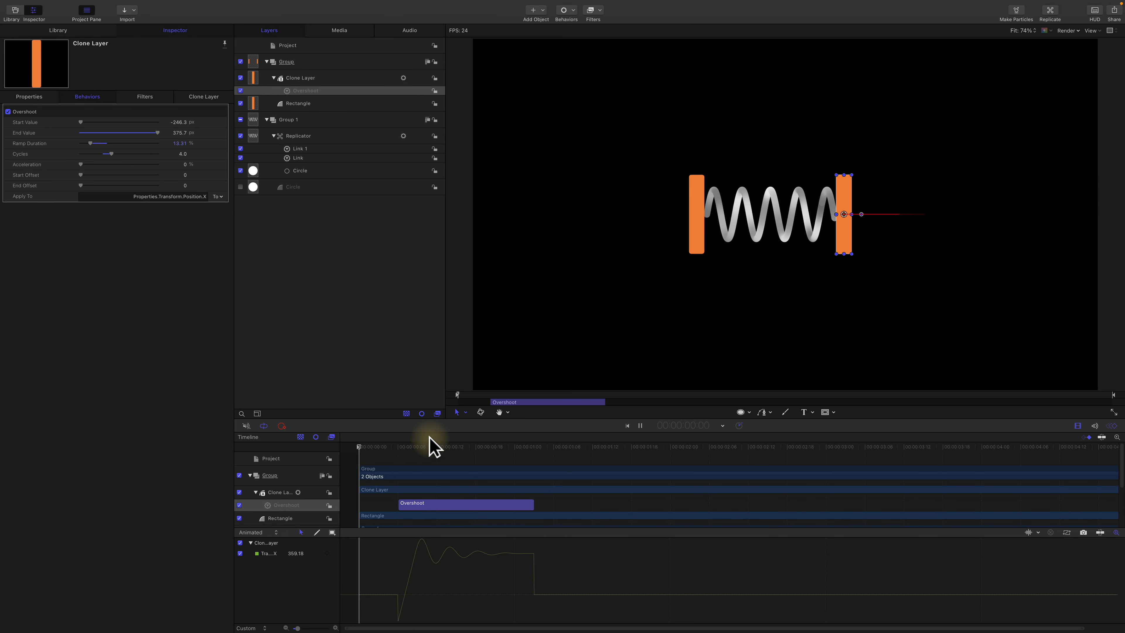
pyautogui.press('space')
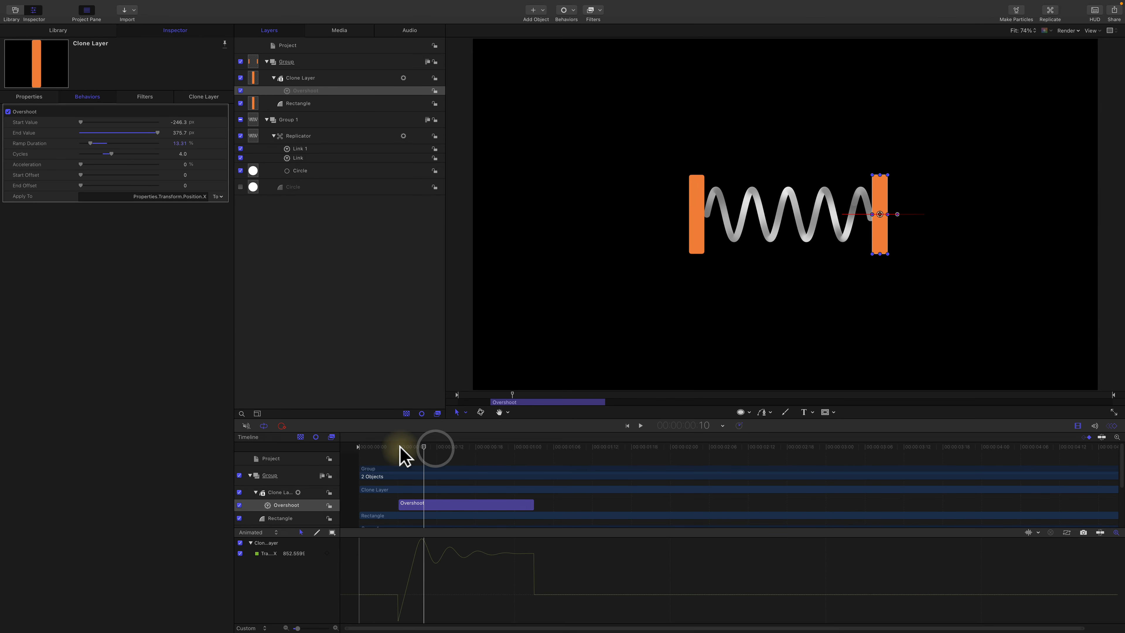
pyautogui.click(361, 447)
pyautogui.press('space')
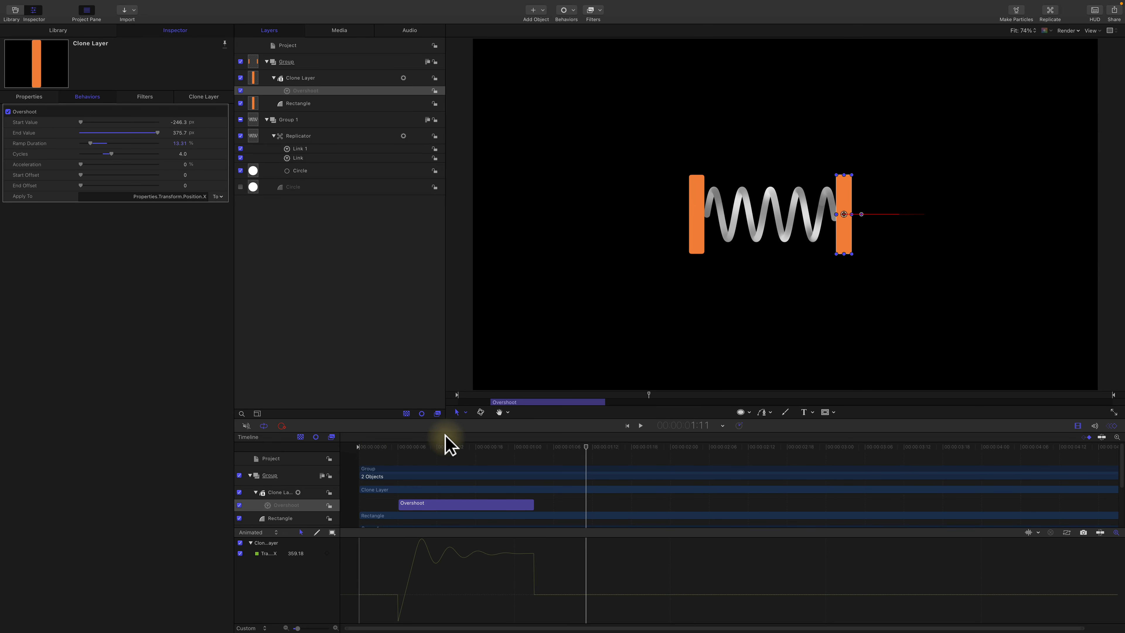
pyautogui.moveTo(489, 445); pyautogui.dragTo(389, 447)
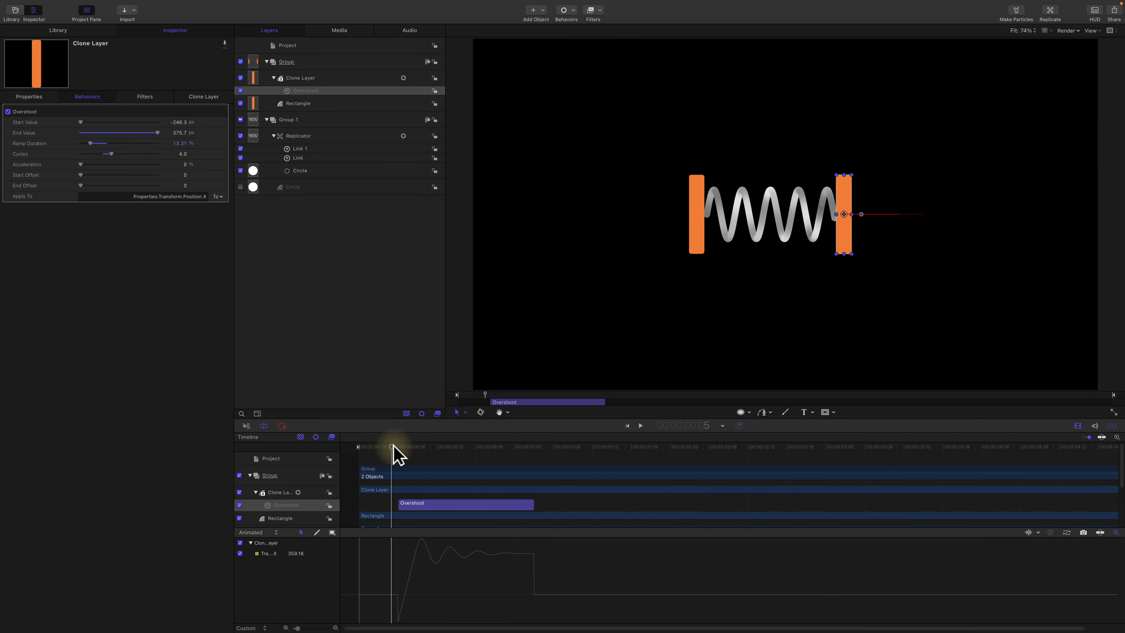
pyautogui.press('space')
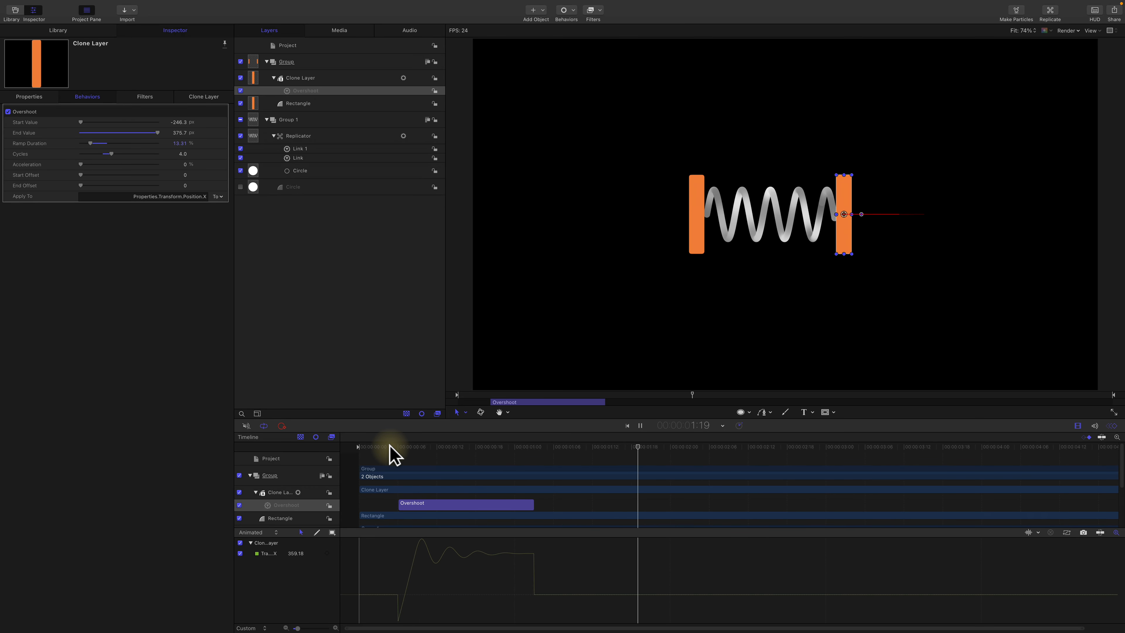
pyautogui.press('space')
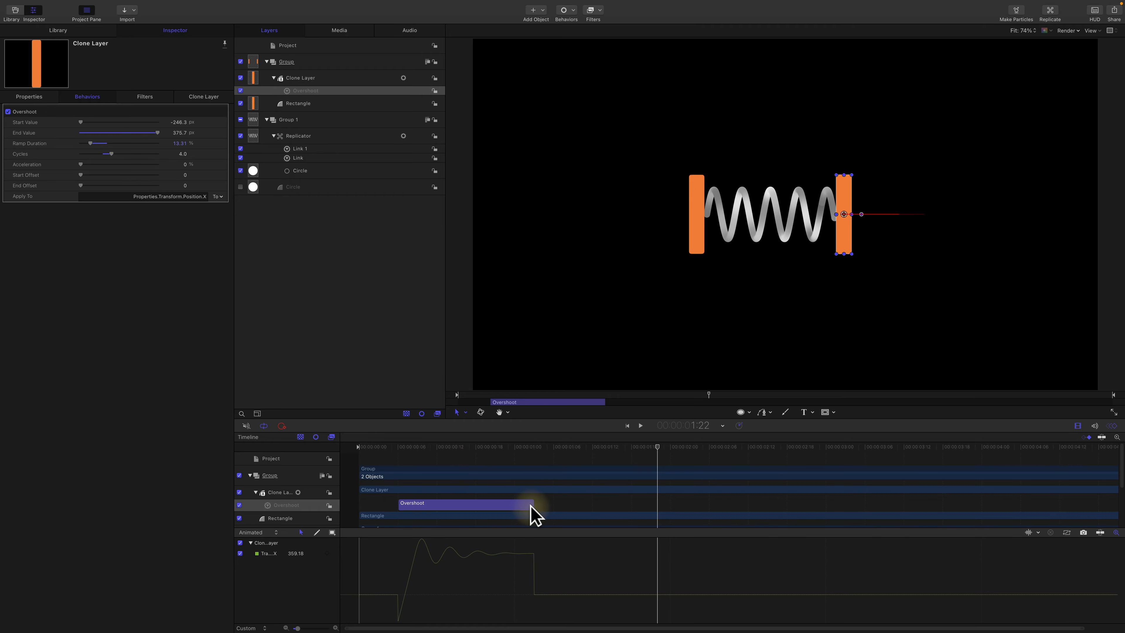
# Step: Extend the Overshoot behavior's end in the timeline to nearly the end of the project and play the result
pyautogui.moveTo(534, 505); pyautogui.dragTo(1103, 503)
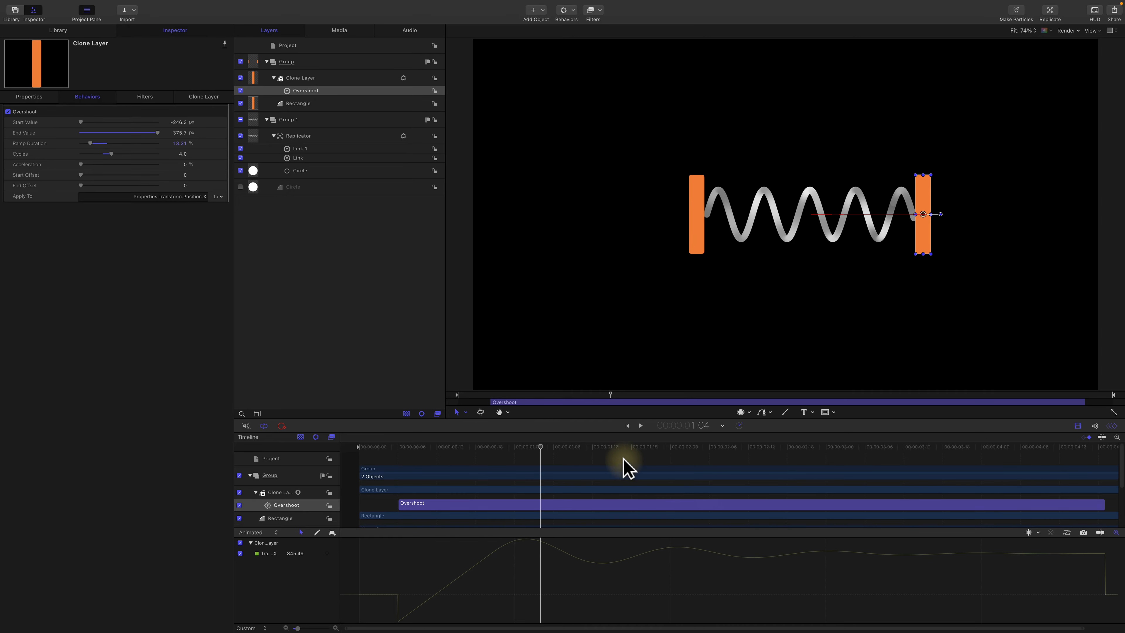
pyautogui.click(451, 445)
pyautogui.press('space')
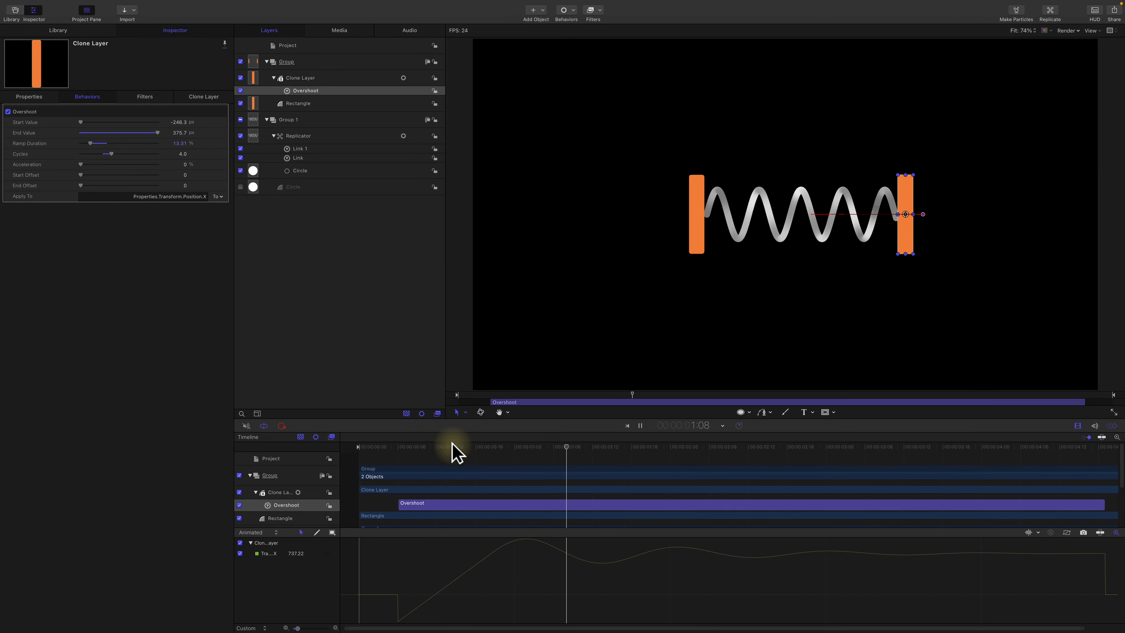
pyautogui.press('space')
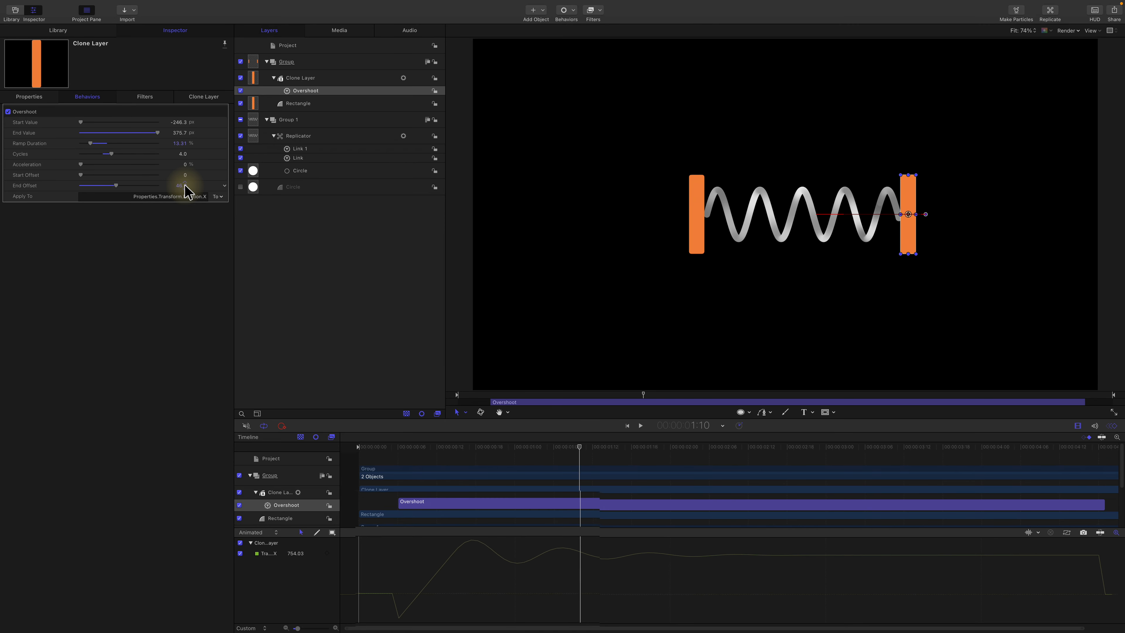
# Step: Set the Overshoot's End Offset to 96 and play the animation from the project start
pyautogui.moveTo(185, 185); pyautogui.dragTo(184, 185)
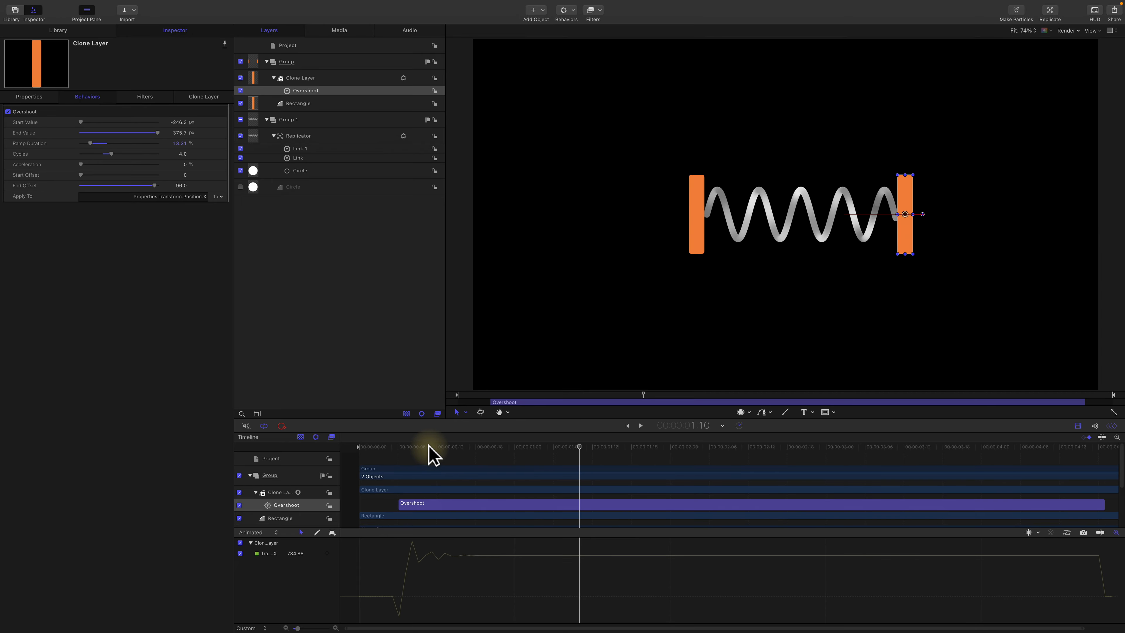
pyautogui.moveTo(432, 454); pyautogui.dragTo(359, 455)
pyautogui.press('space')
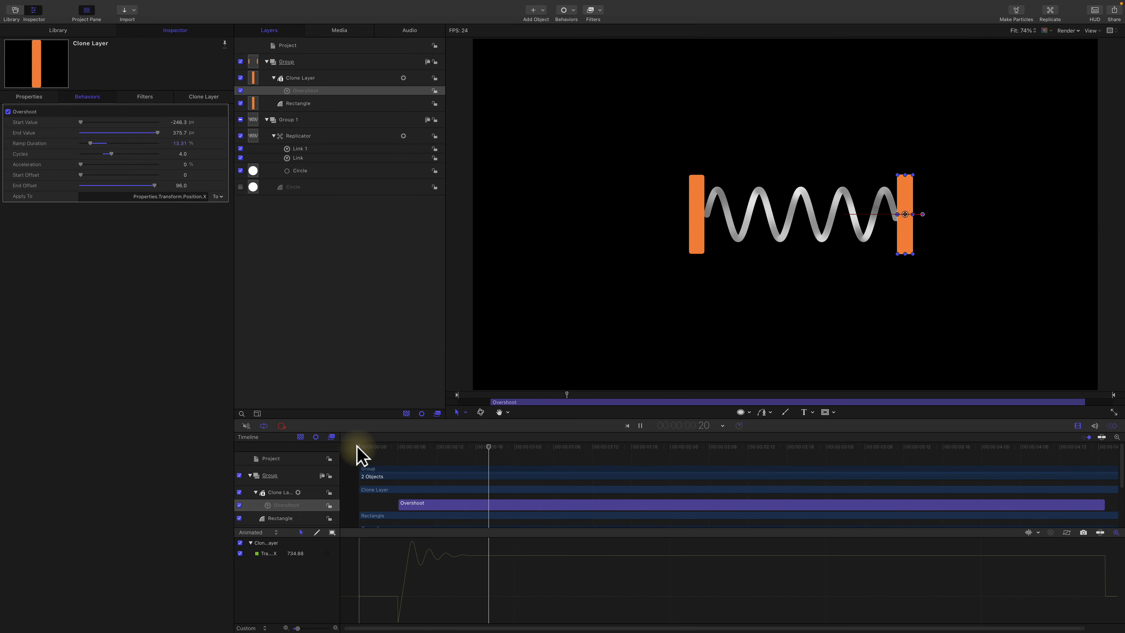
pyautogui.press('space')
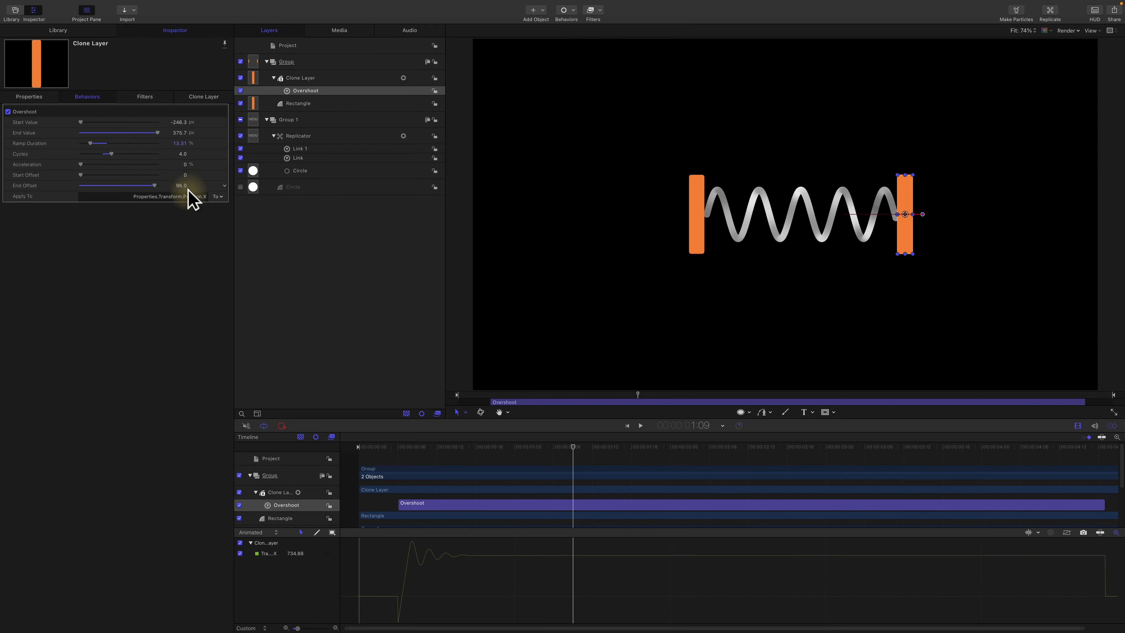
# Step: Lower the Overshoot's End Offset to about 89 and replay the spring animation from the project start
pyautogui.moveTo(182, 191); pyautogui.dragTo(183, 193)
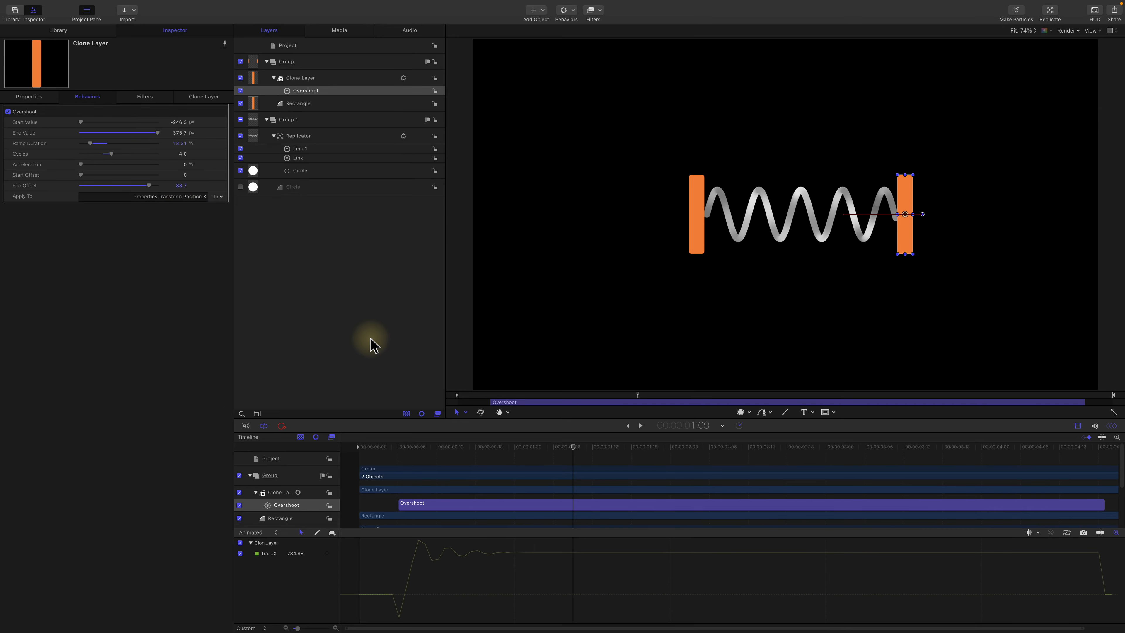
pyautogui.press('Home')
pyautogui.press('space')
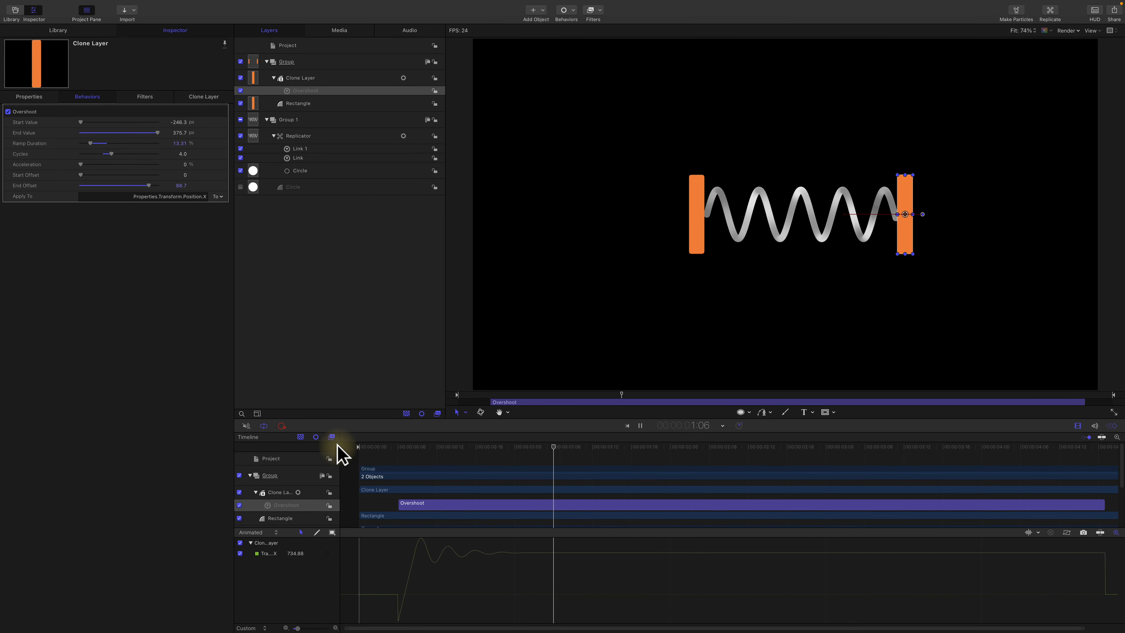
pyautogui.press('space')
pyautogui.moveTo(397, 447); pyautogui.dragTo(336, 445)
pyautogui.press('space')
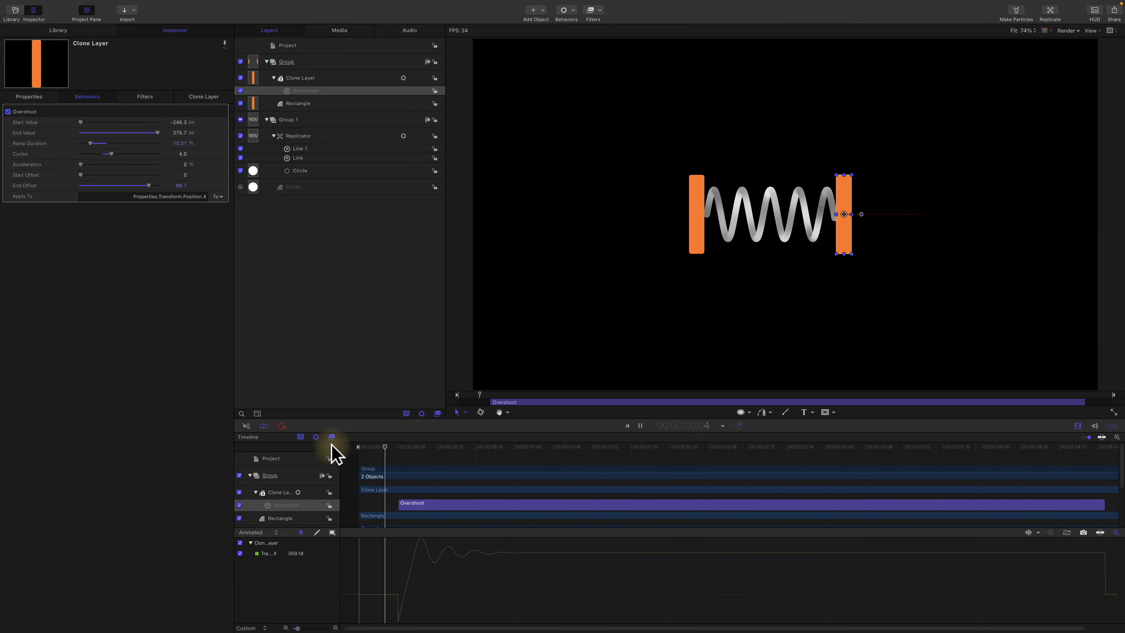
pyautogui.press('space')
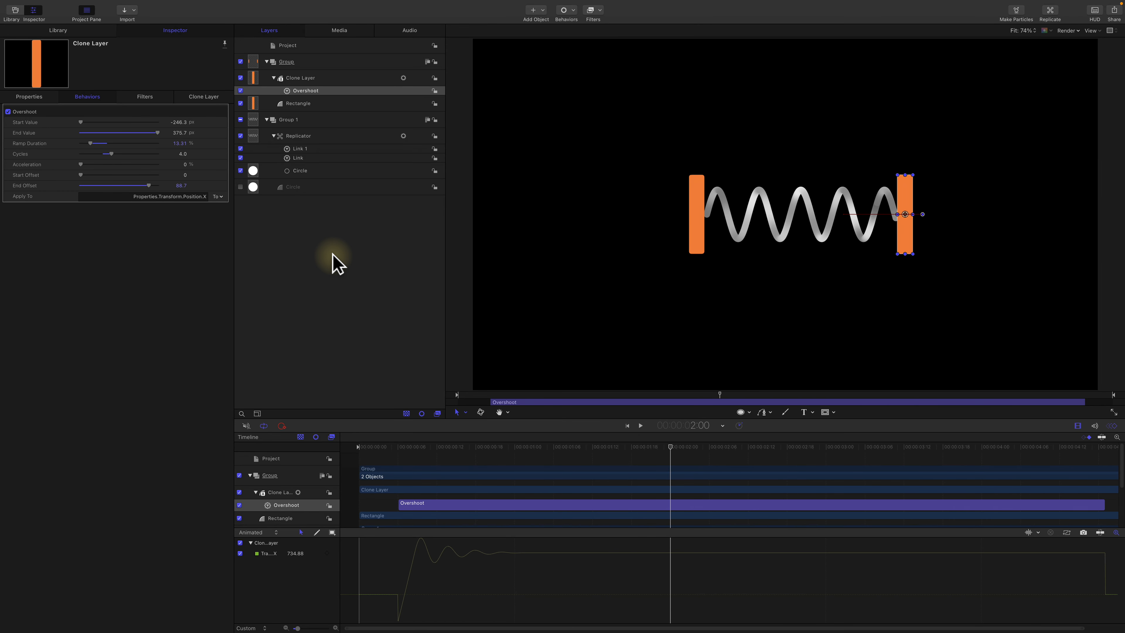
# Step: Show the project's own properties and turn on Motion Blur in the canvas render options
pyautogui.click(338, 45)
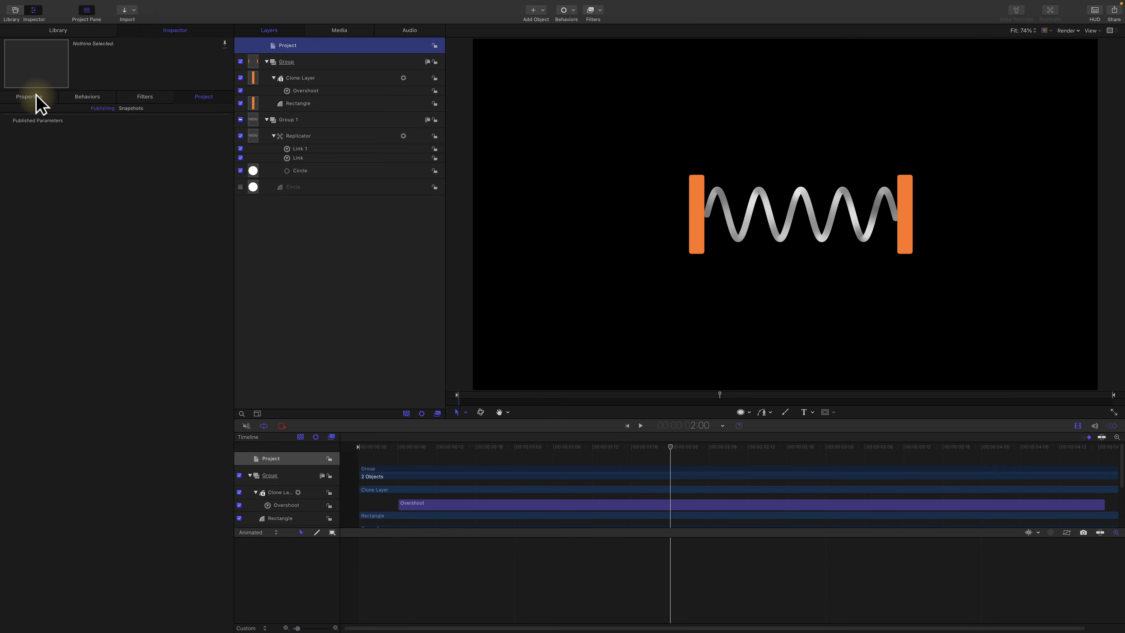
pyautogui.click(27, 96)
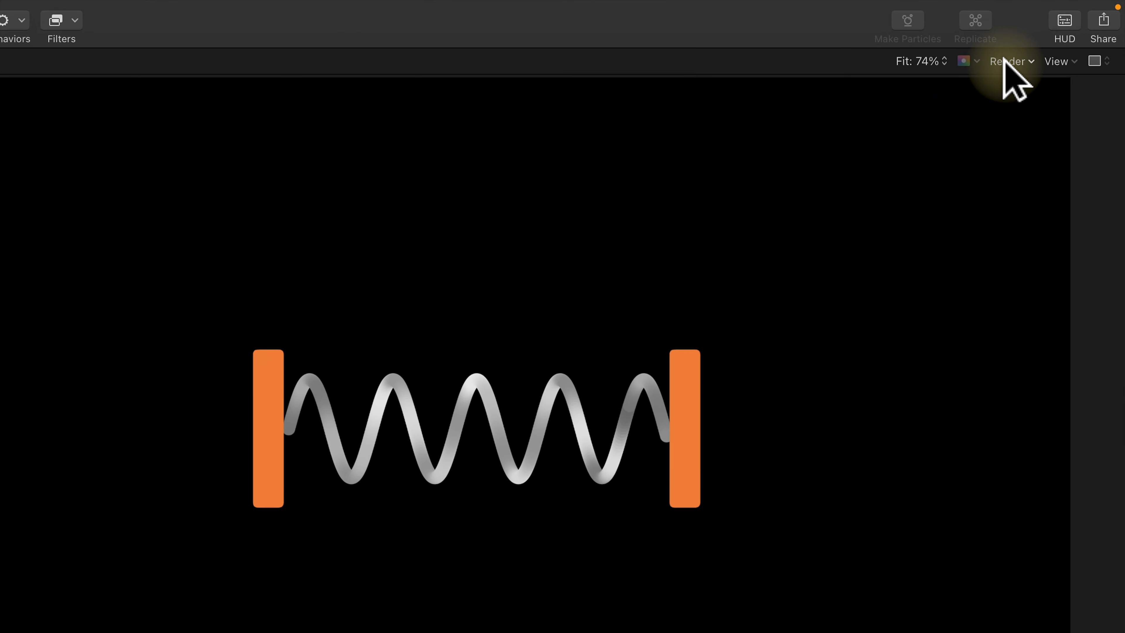
pyautogui.click(1005, 63)
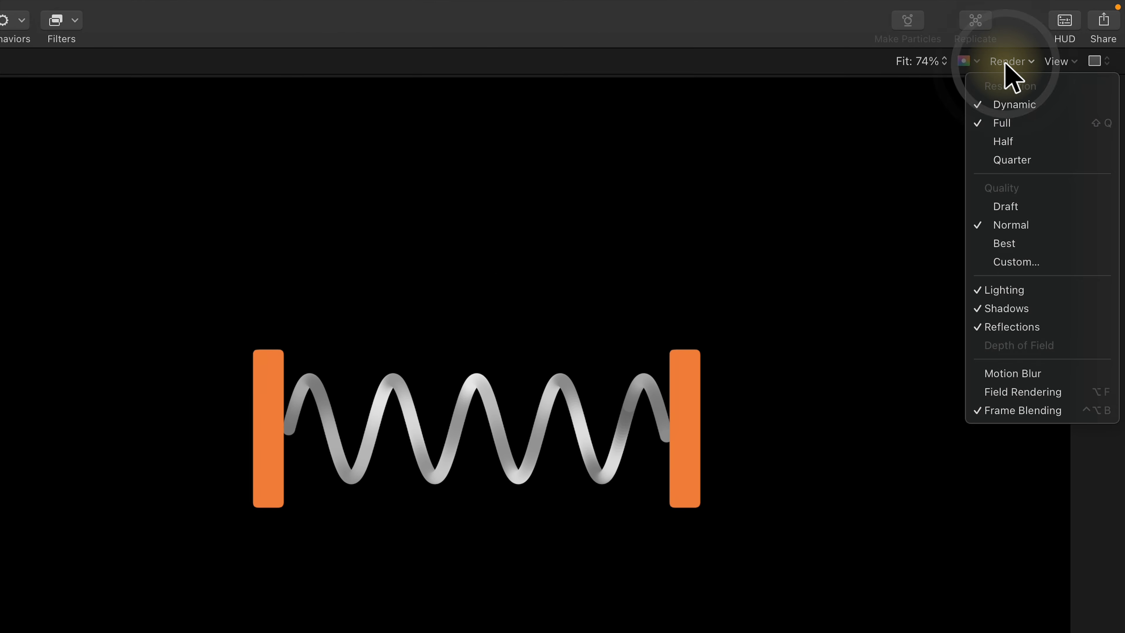
pyautogui.click(1058, 376)
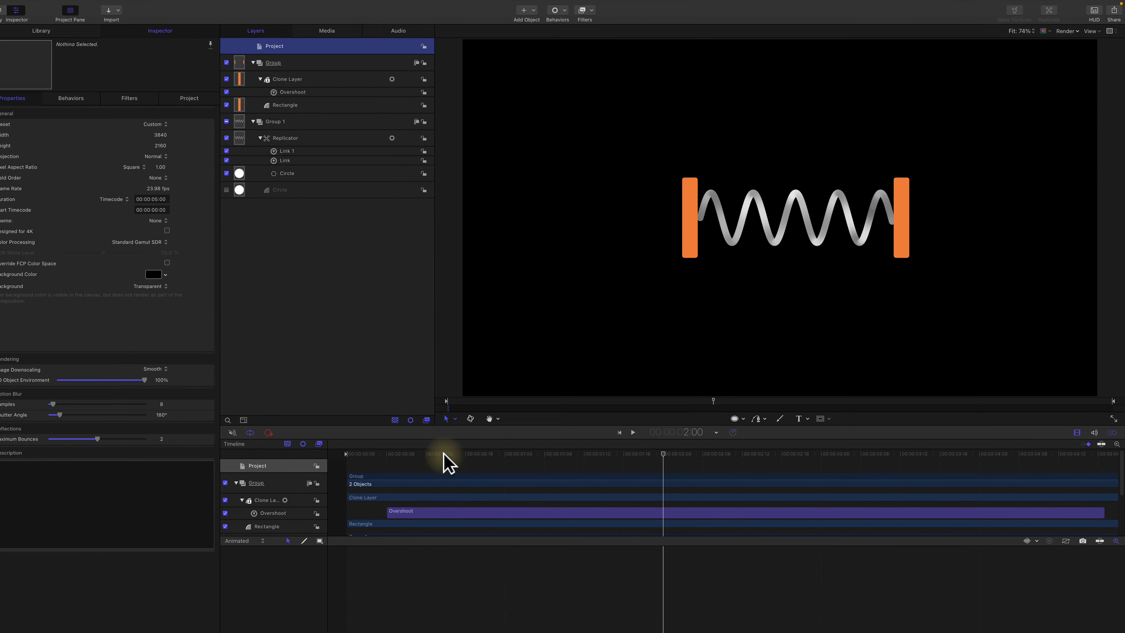
# Step: Play the spring animation from the project start to check it with Motion Blur enabled
pyautogui.moveTo(454, 450); pyautogui.dragTo(349, 441)
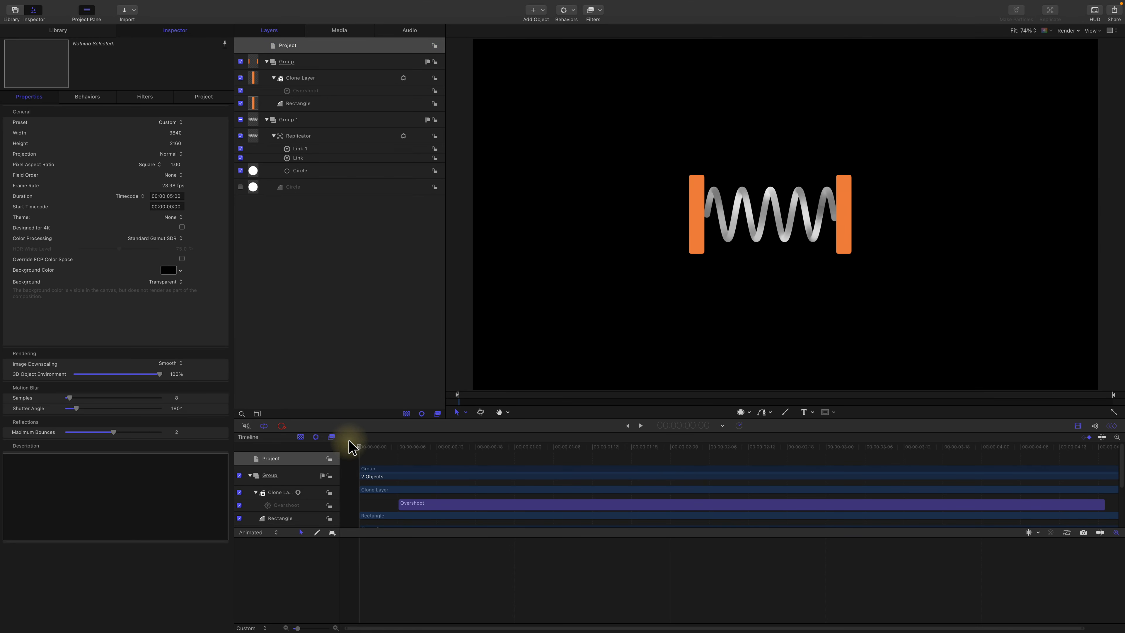
pyautogui.press('space')
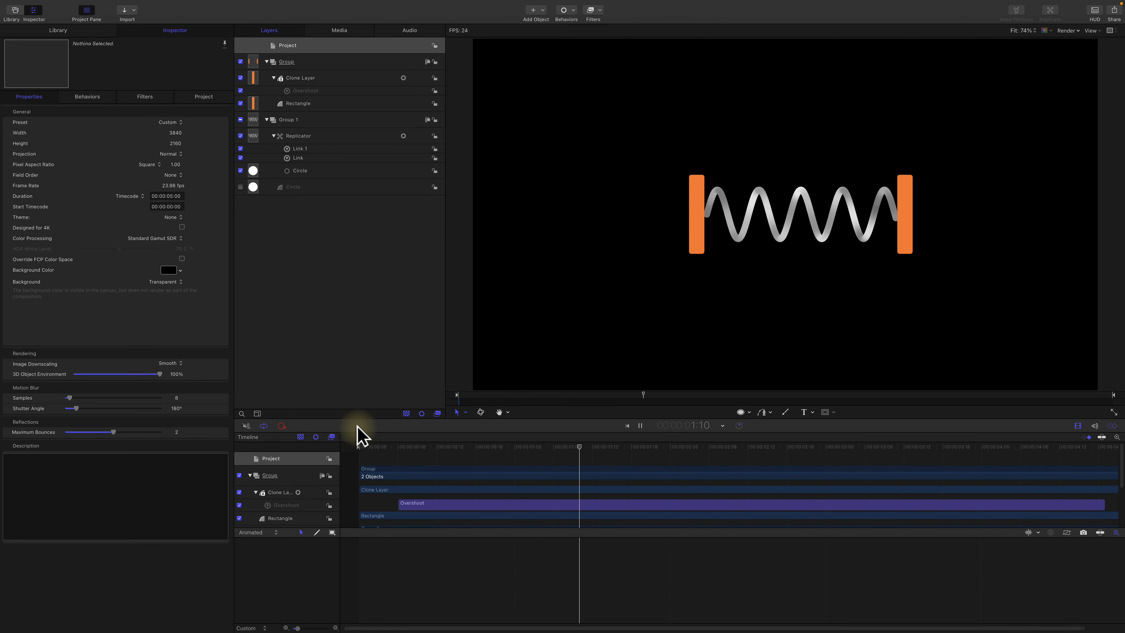
pyautogui.press('space')
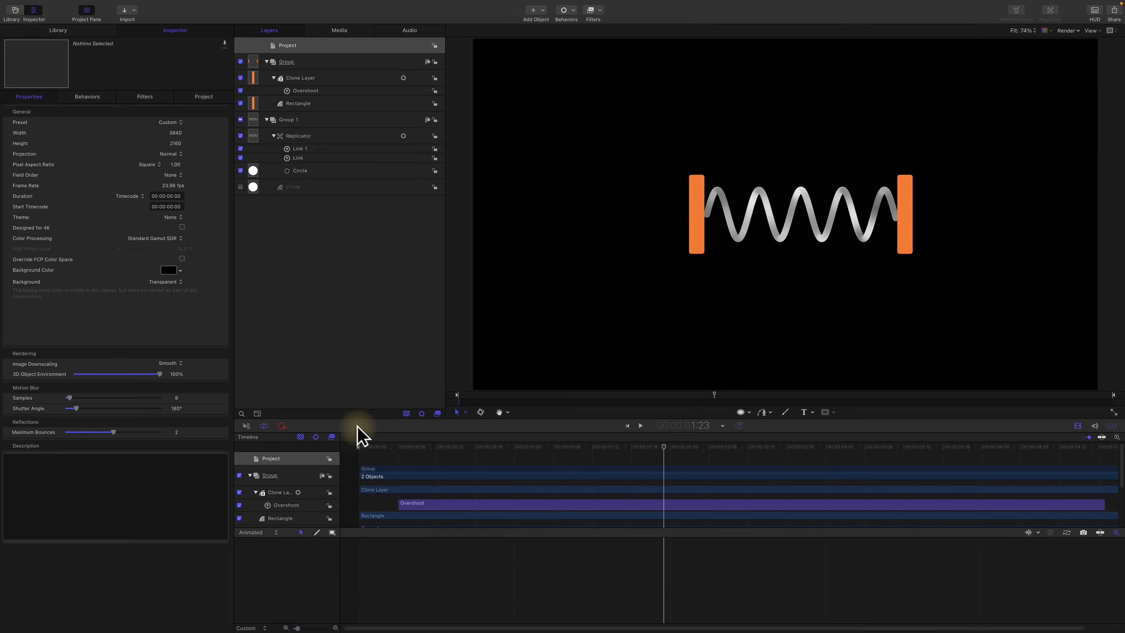